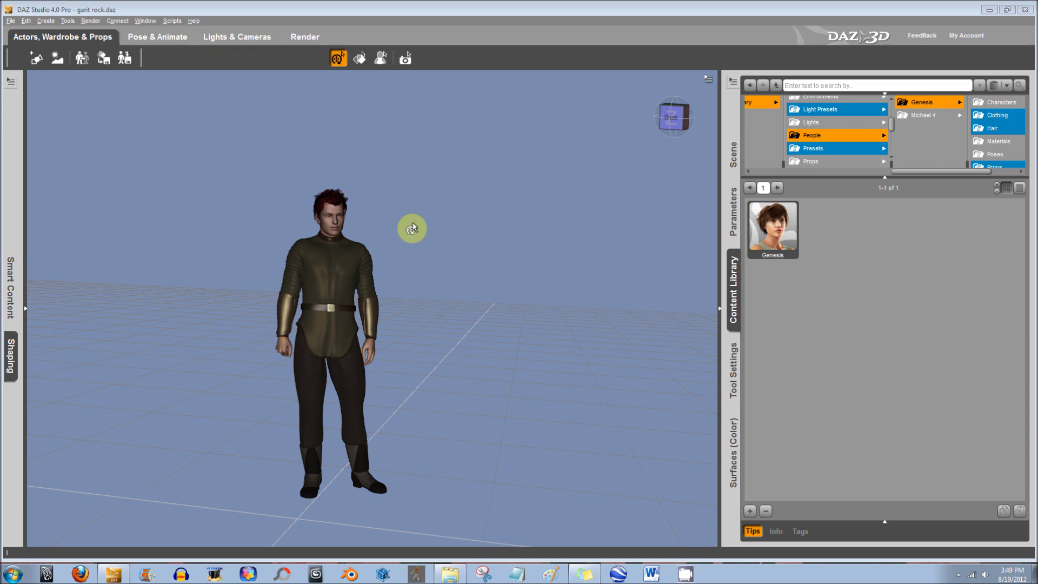
- Select the Genesis figure's head and display its Pose Controls parameters
{"action": "scroll", "coordinate": [412, 229], "scroll_direction": "up", "scroll_amount": 5}
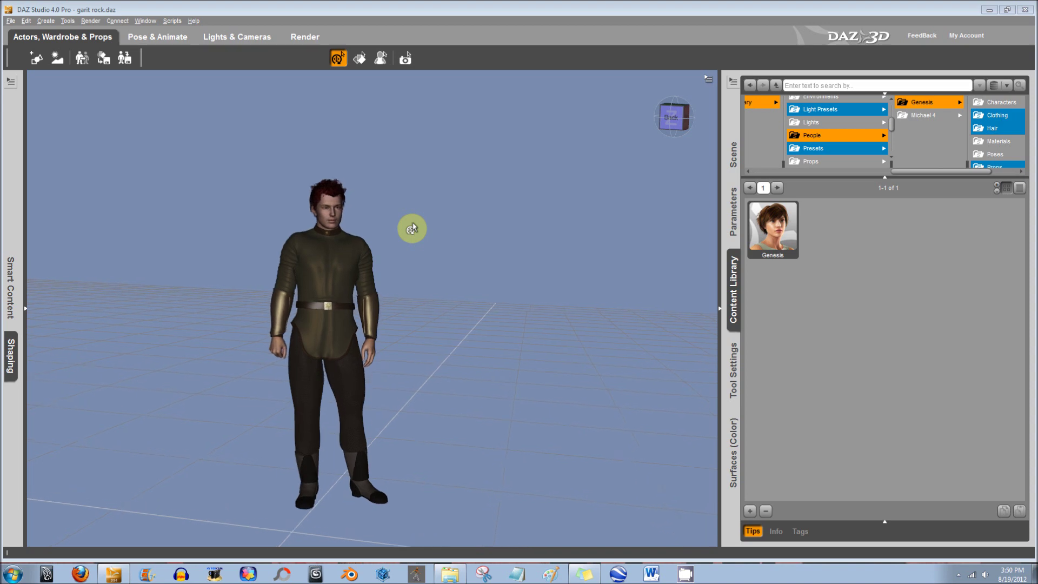
{"action": "left_click_drag", "start_coordinate": [412, 229], "coordinate": [342, 339]}
{"action": "left_click", "coordinate": [311, 339]}
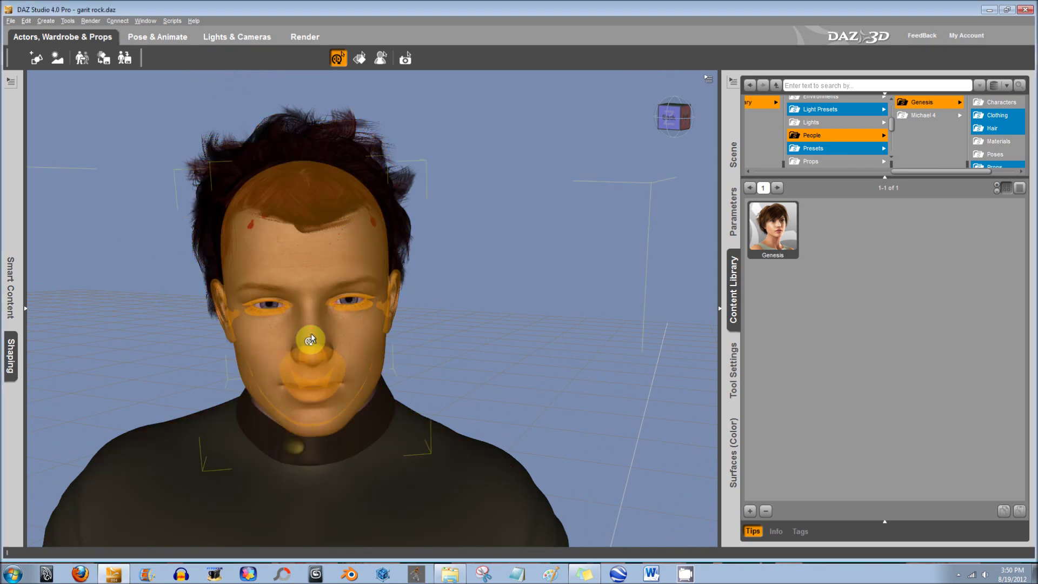
{"action": "left_click", "coordinate": [733, 212]}
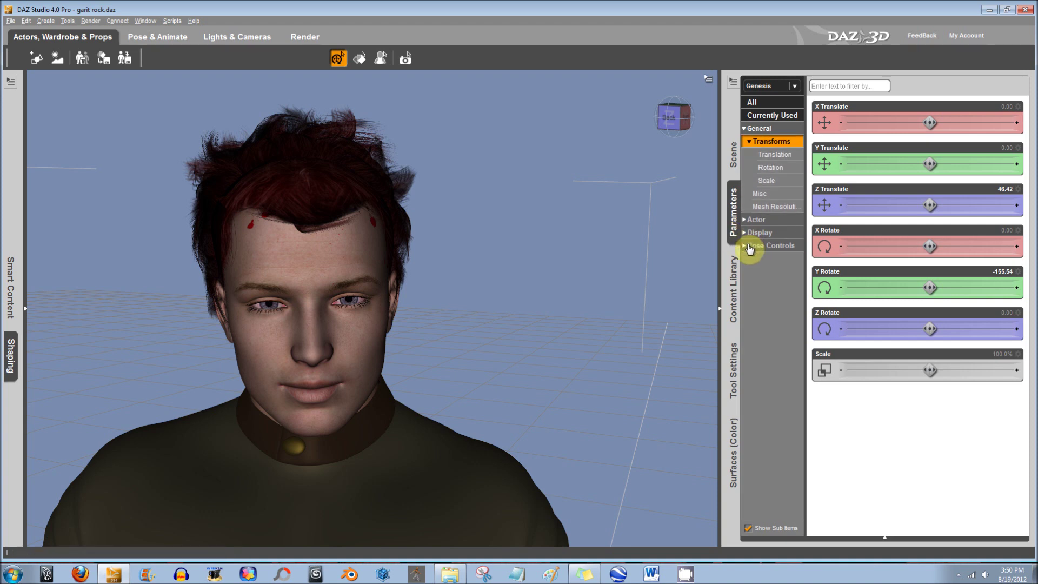
{"action": "left_click", "coordinate": [749, 248]}
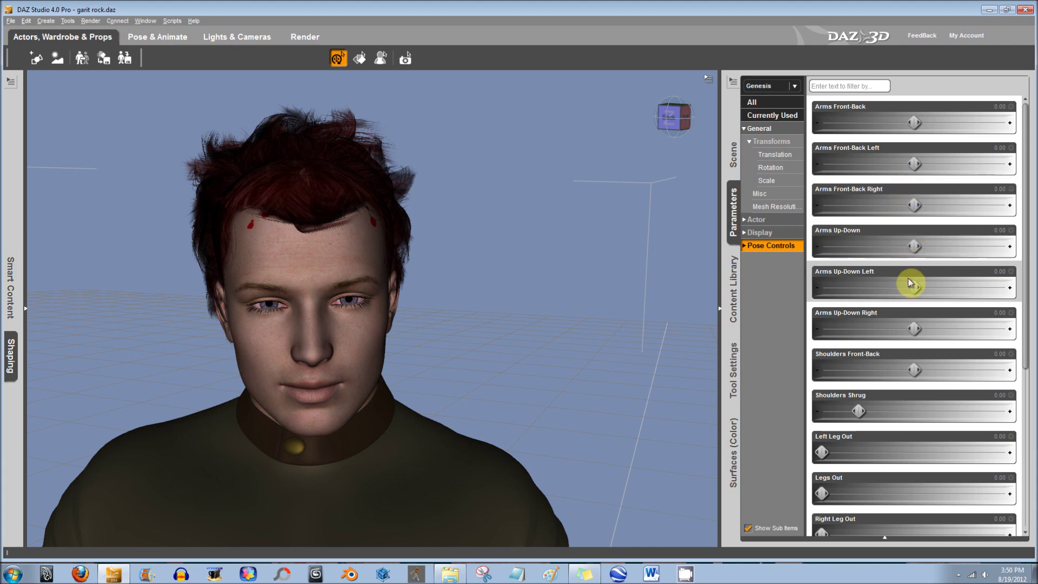
{"action": "scroll", "coordinate": [841, 378], "scroll_direction": "down", "scroll_amount": 3}
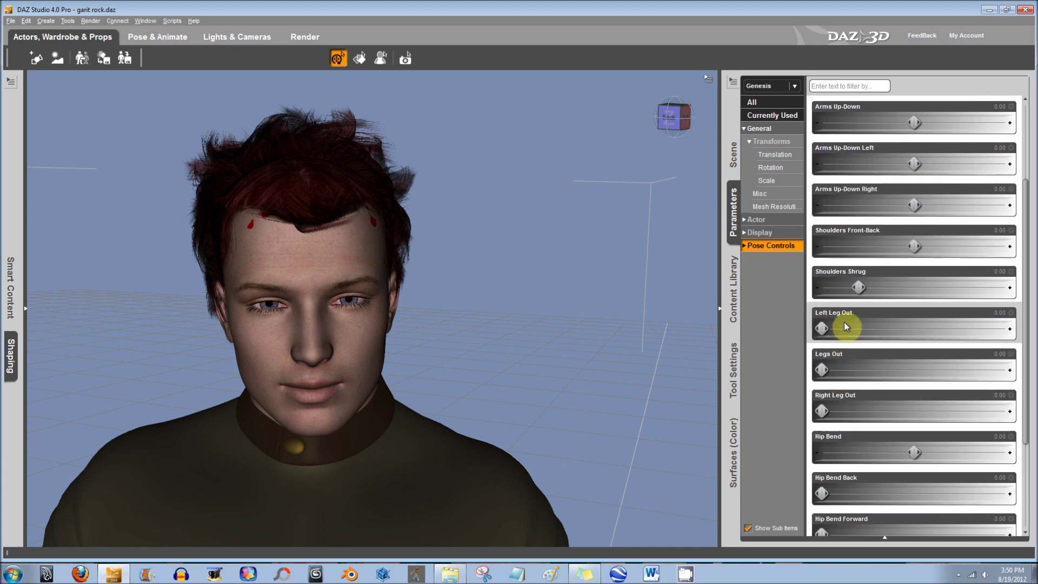
{"action": "left_click", "coordinate": [329, 382]}
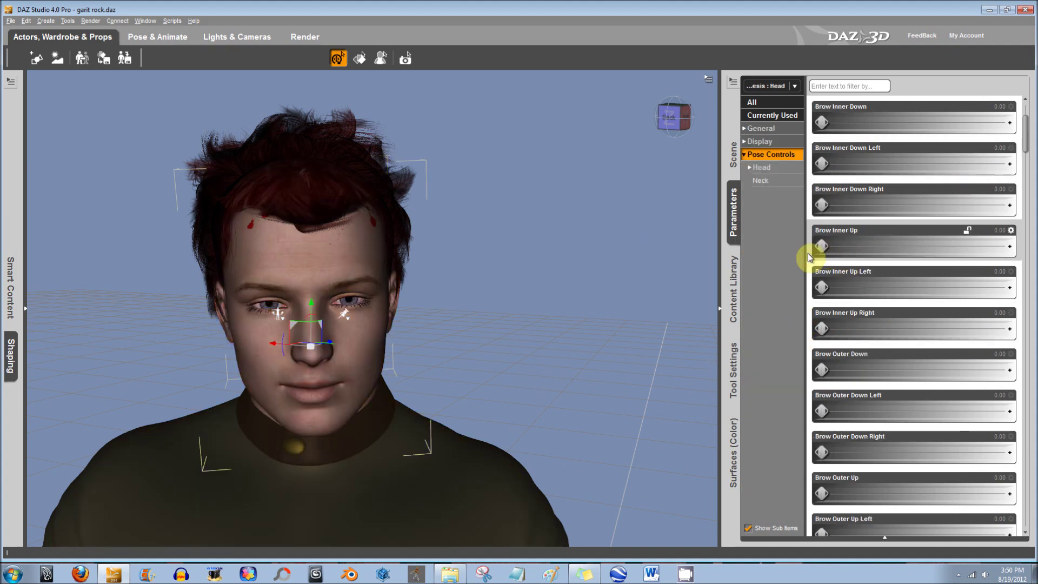
- Try the Brow Inner Up and the left and right Cheeks Eye Flex morphs on the head, resetting each one
{"action": "left_click_drag", "start_coordinate": [817, 244], "coordinate": [795, 232]}
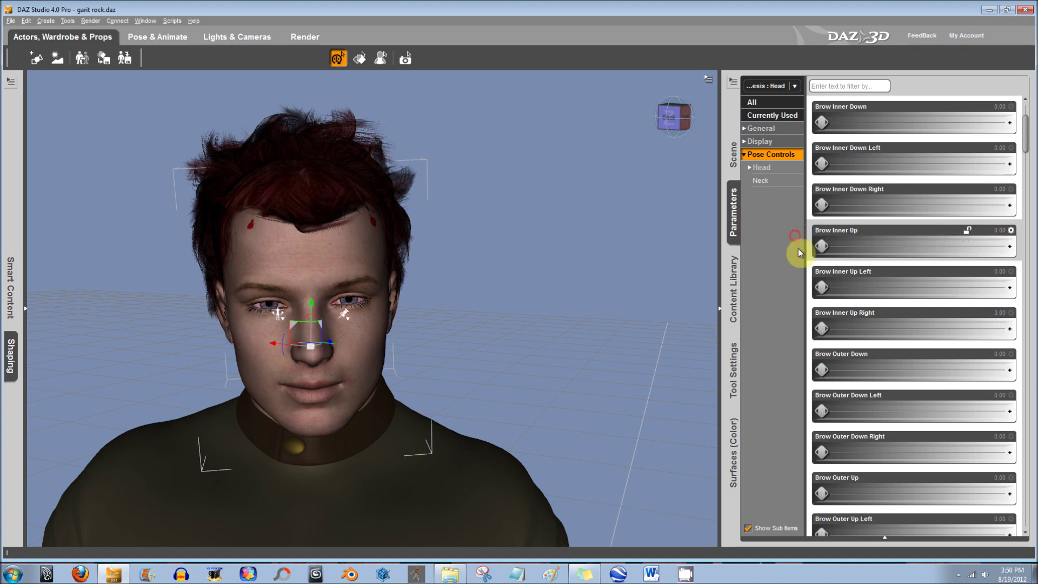
{"action": "scroll", "coordinate": [926, 423], "scroll_direction": "down", "scroll_amount": 5}
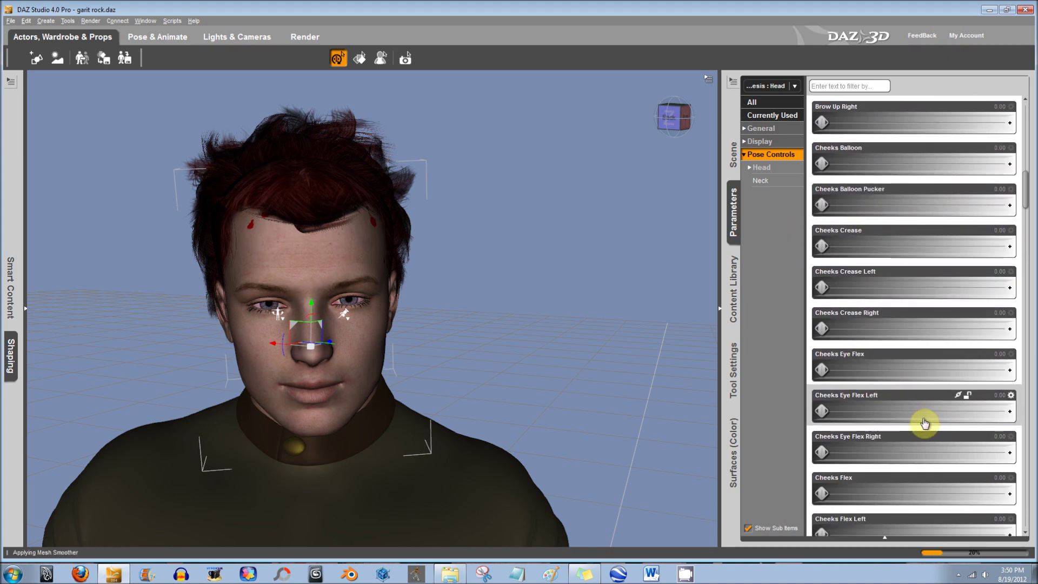
{"action": "left_click_drag", "start_coordinate": [825, 411], "coordinate": [1025, 401]}
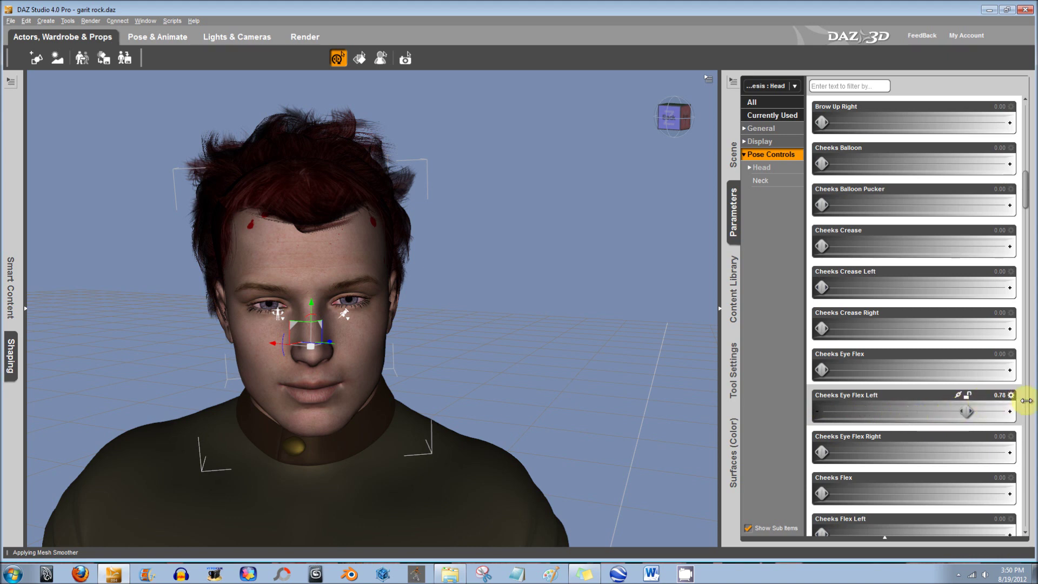
{"action": "left_click_drag", "start_coordinate": [931, 407], "coordinate": [784, 408]}
{"action": "left_click_drag", "start_coordinate": [822, 448], "coordinate": [680, 451]}
- Filter the head's parameters by "eye" and try the Cheeks Eye Flex and Eyelids Bottom Down morphs, undoing each one
{"action": "left_click", "coordinate": [836, 121]}
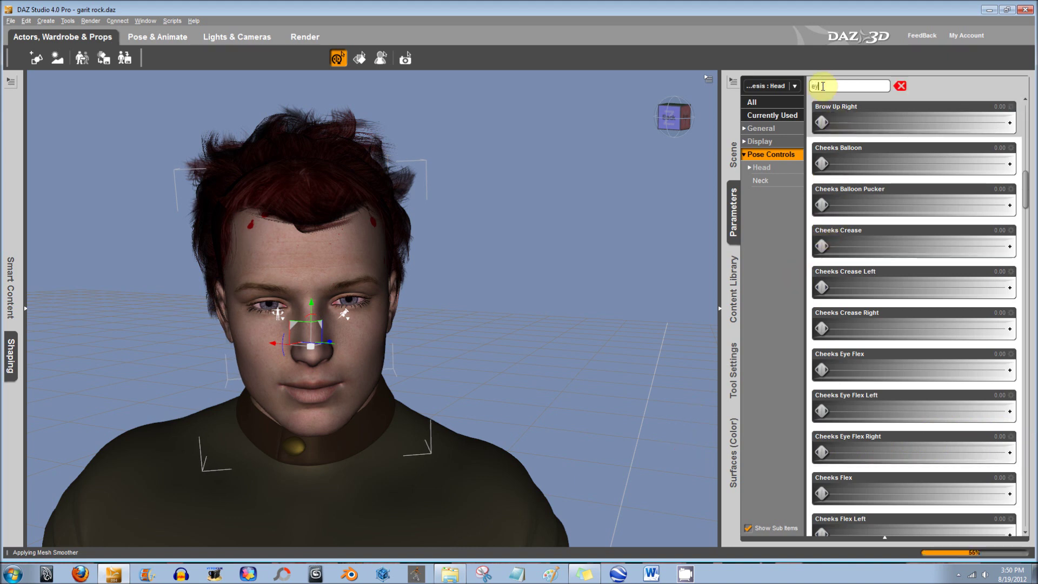
{"action": "scroll", "coordinate": [939, 216], "scroll_direction": "up", "scroll_amount": 5}
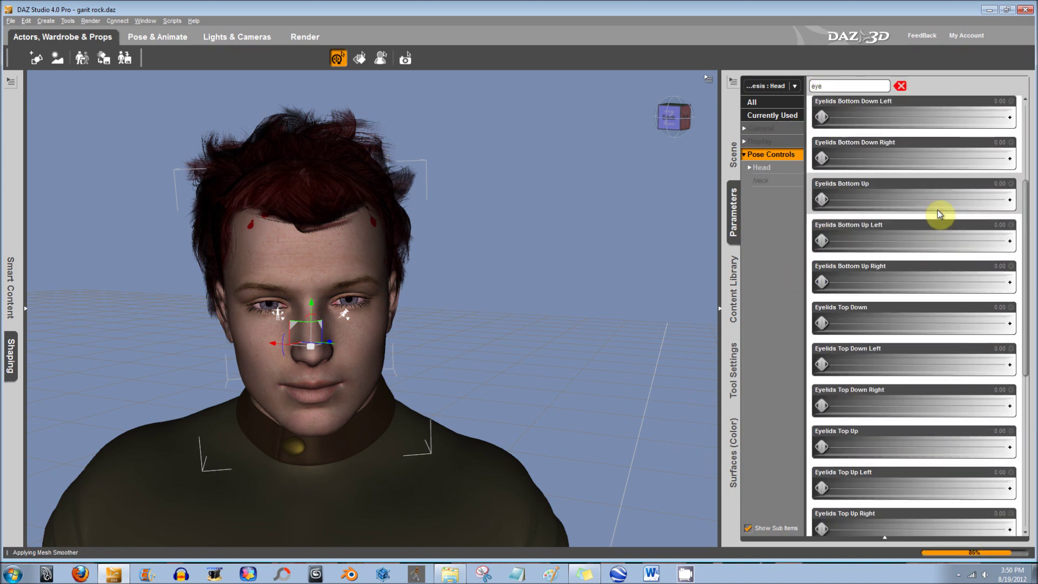
{"action": "left_click_drag", "start_coordinate": [820, 122], "coordinate": [1034, 140]}
{"action": "key", "text": "ctrl+z"}
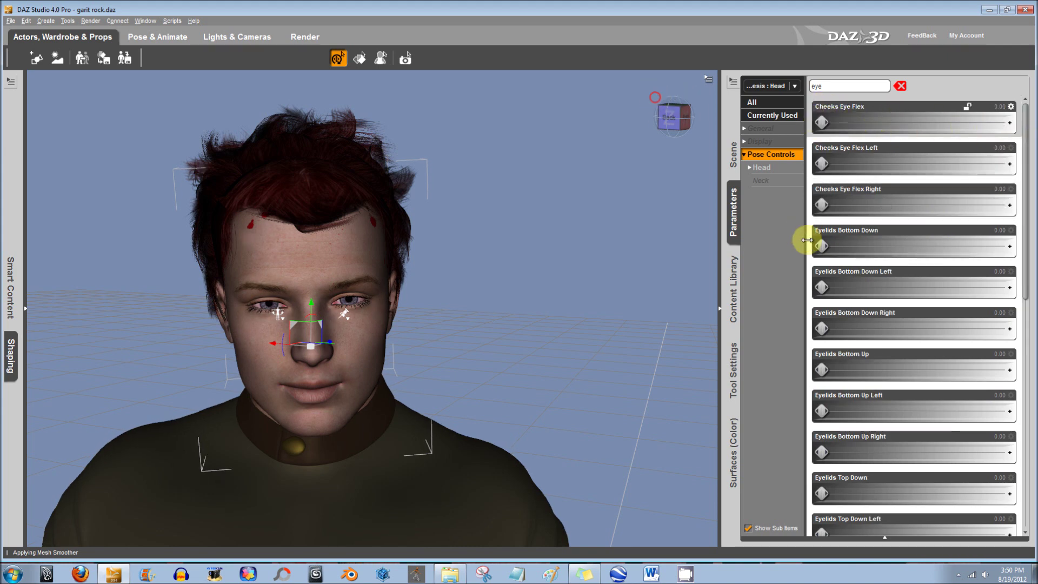
{"action": "left_click_drag", "start_coordinate": [829, 248], "coordinate": [1034, 249]}
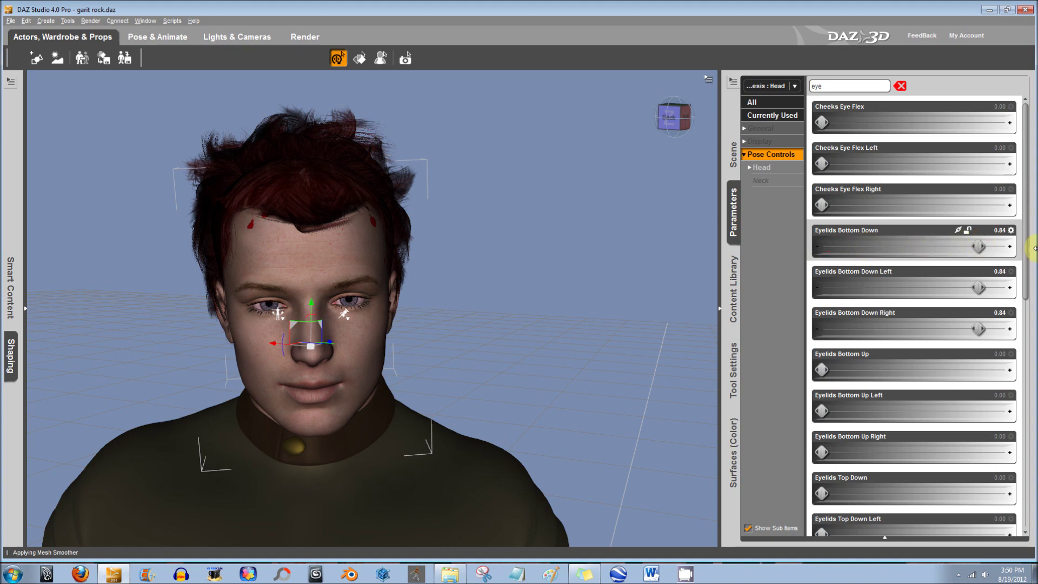
{"action": "key", "text": "ctrl+z"}
- Try shifting the figure's gaze sideways with the Eyes Side-Side pose control
{"action": "scroll", "coordinate": [828, 278], "scroll_direction": "down", "scroll_amount": 5}
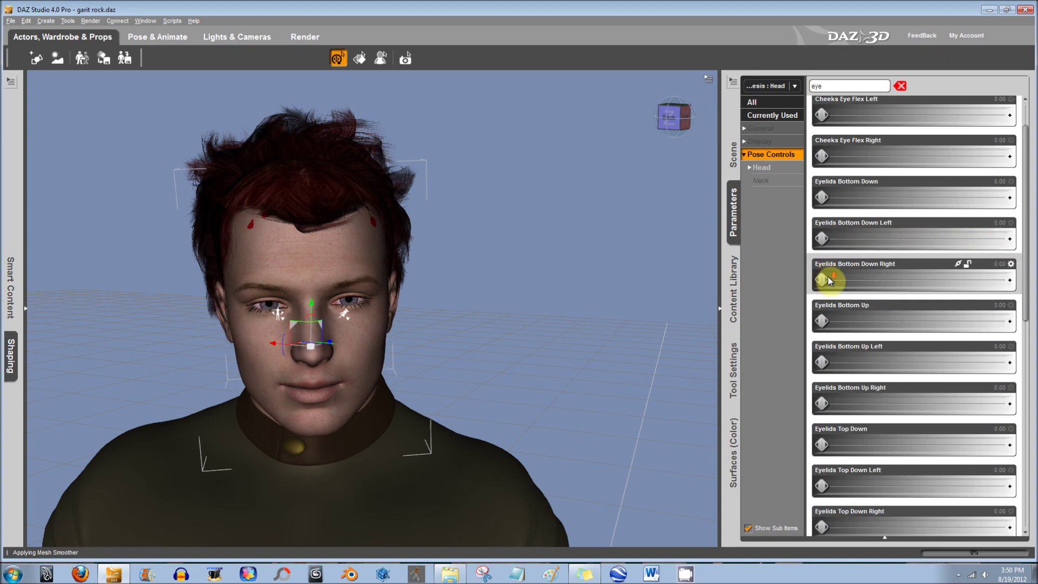
{"action": "scroll", "coordinate": [829, 281], "scroll_direction": "down", "scroll_amount": 6}
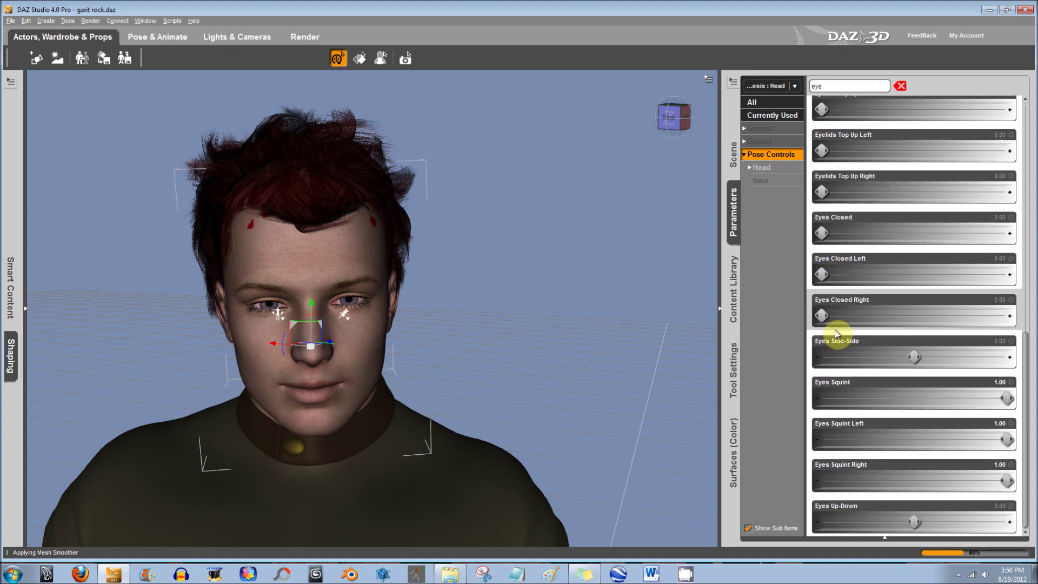
{"action": "mouse_move", "coordinate": [917, 358]}
{"action": "left_mouse_down"}
{"action": "mouse_move", "coordinate": [1027, 341]}
{"action": "mouse_move", "coordinate": [925, 343]}
{"action": "left_mouse_up"}
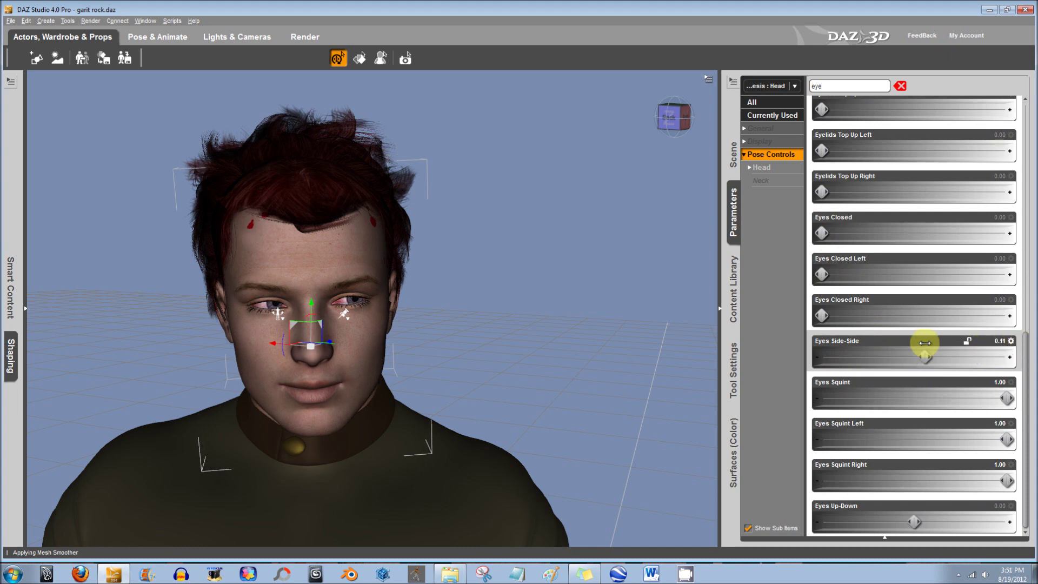
- Filter the head's parameters by "con" and try the Concentrate expression at different strengths
{"action": "double_click", "coordinate": [848, 86]}
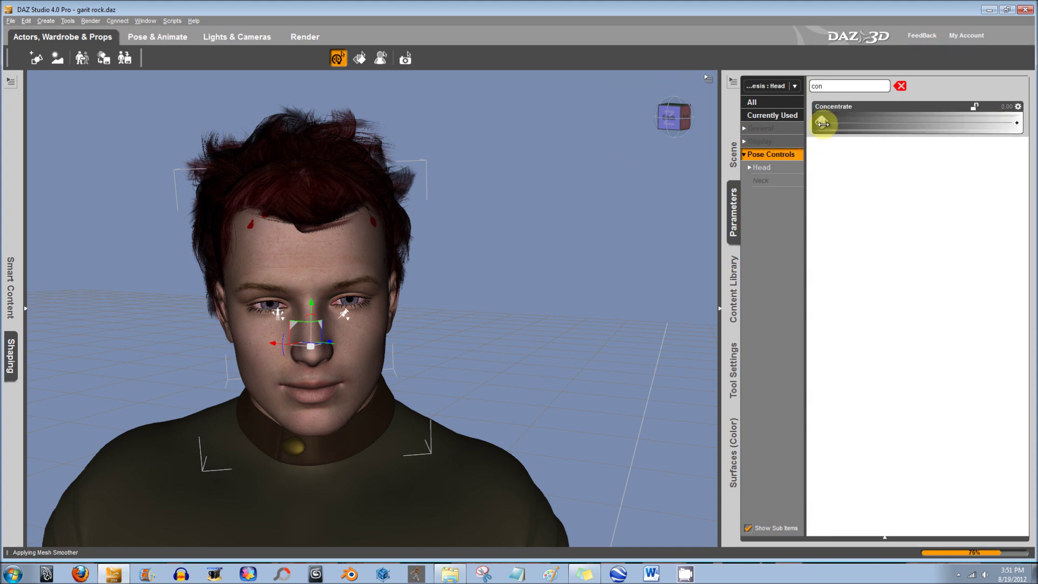
{"action": "left_click_drag", "start_coordinate": [823, 124], "coordinate": [1034, 148]}
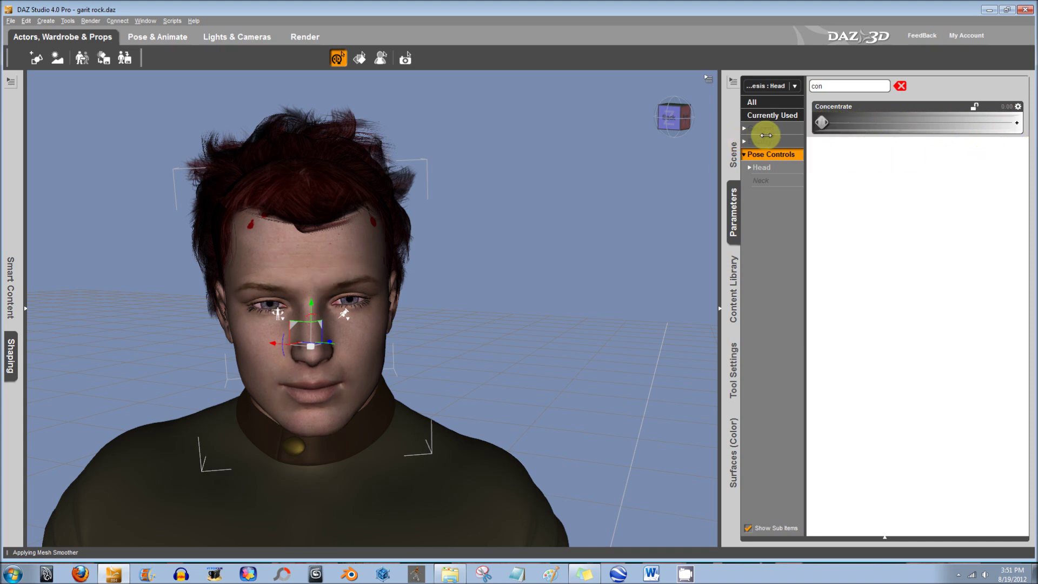
{"action": "left_click_drag", "start_coordinate": [1010, 122], "coordinate": [1034, 118]}
{"action": "left_click_drag", "start_coordinate": [421, 131], "coordinate": [274, 131]}
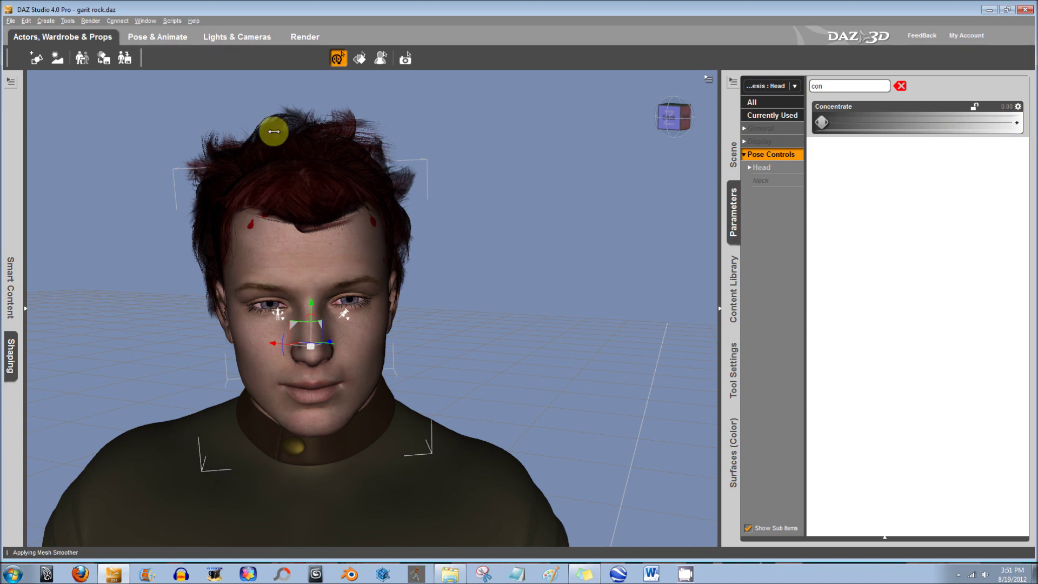
- Display the Actor body-shape options in the Shaping editor
{"action": "left_click", "coordinate": [449, 479]}
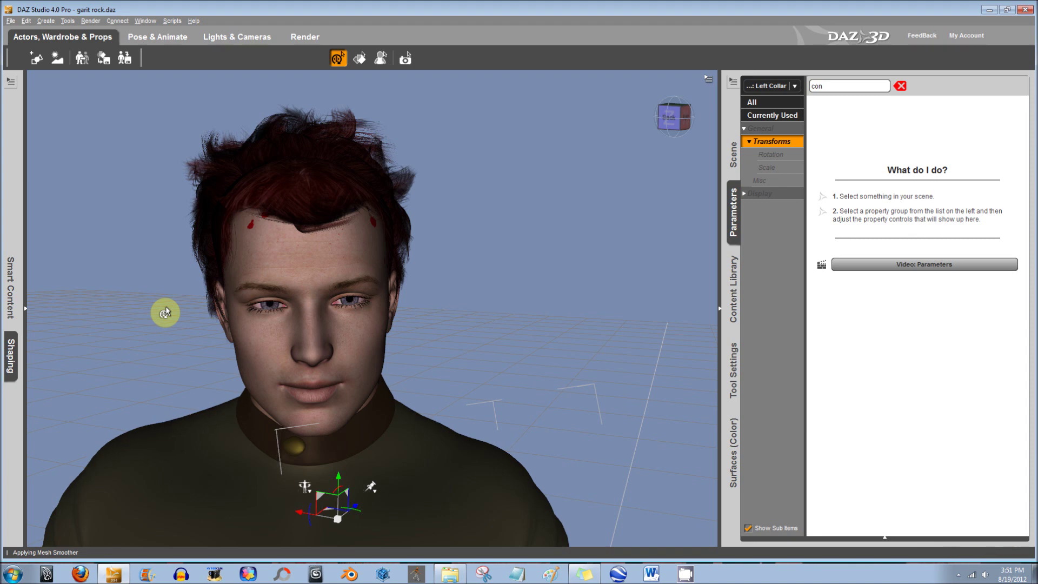
{"action": "left_click", "coordinate": [25, 309]}
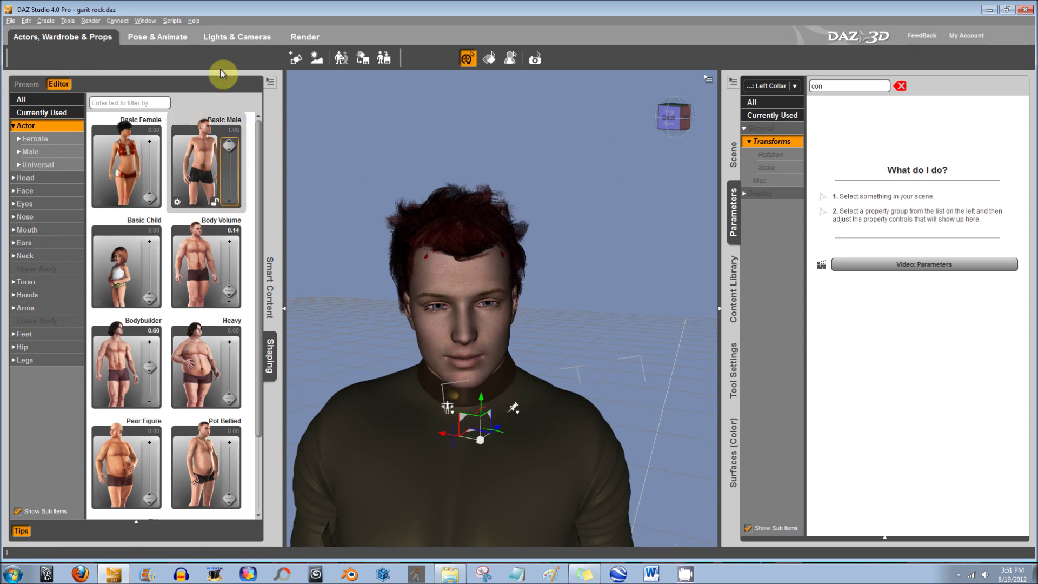
{"action": "scroll", "coordinate": [332, 330], "scroll_direction": "up", "scroll_amount": 5}
{"action": "scroll", "coordinate": [333, 329], "scroll_direction": "down", "scroll_amount": 5}
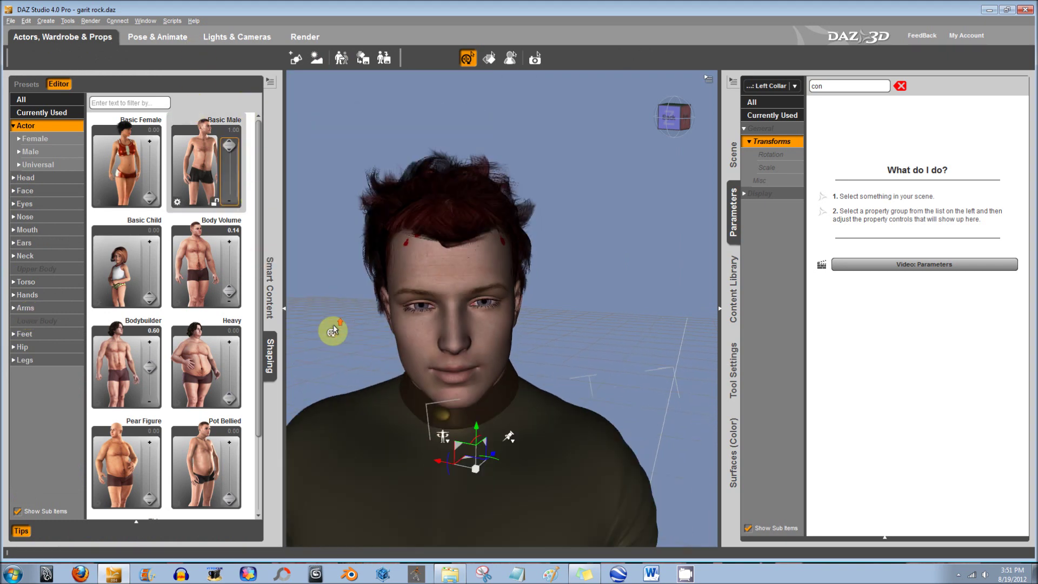
{"action": "scroll", "coordinate": [327, 333], "scroll_direction": "down", "scroll_amount": 3}
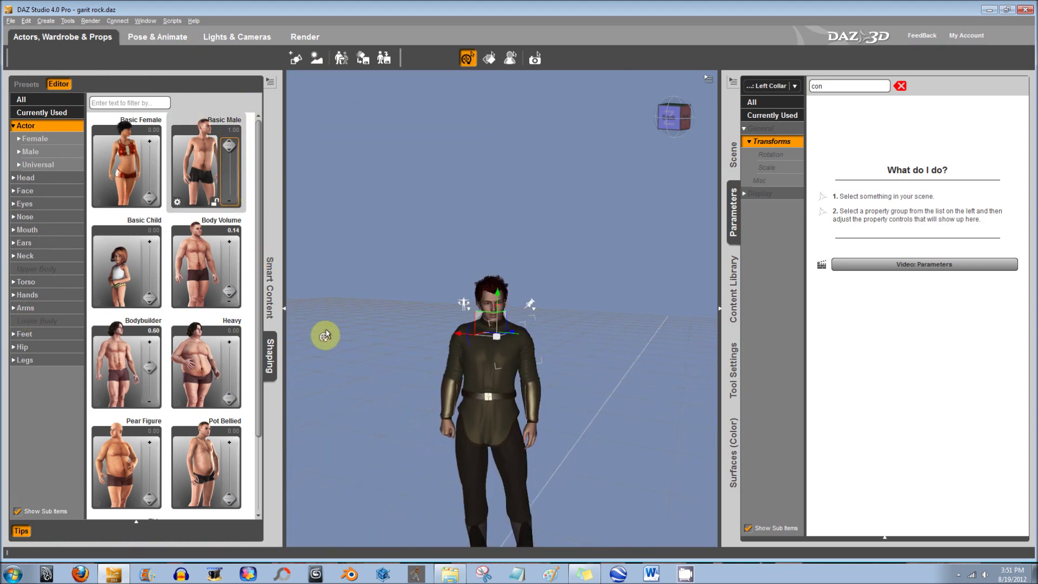
- Try the Heavy and Pot Bellied body shapes on the figure, resetting each one
{"action": "left_click_drag", "start_coordinate": [229, 398], "coordinate": [231, 295]}
{"action": "key", "text": "ctrl+z"}
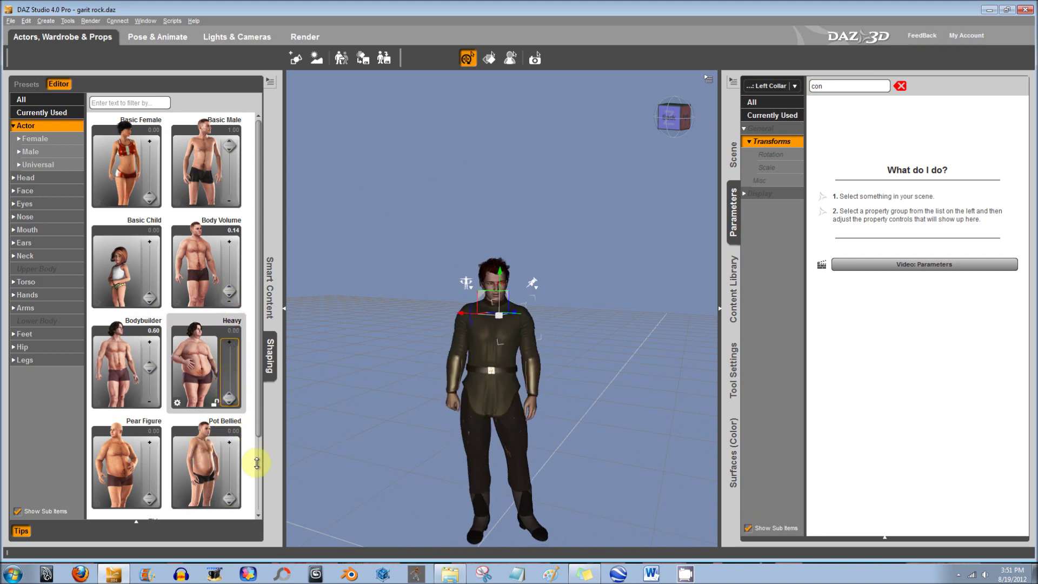
{"action": "scroll", "coordinate": [211, 324], "scroll_direction": "down", "scroll_amount": 2}
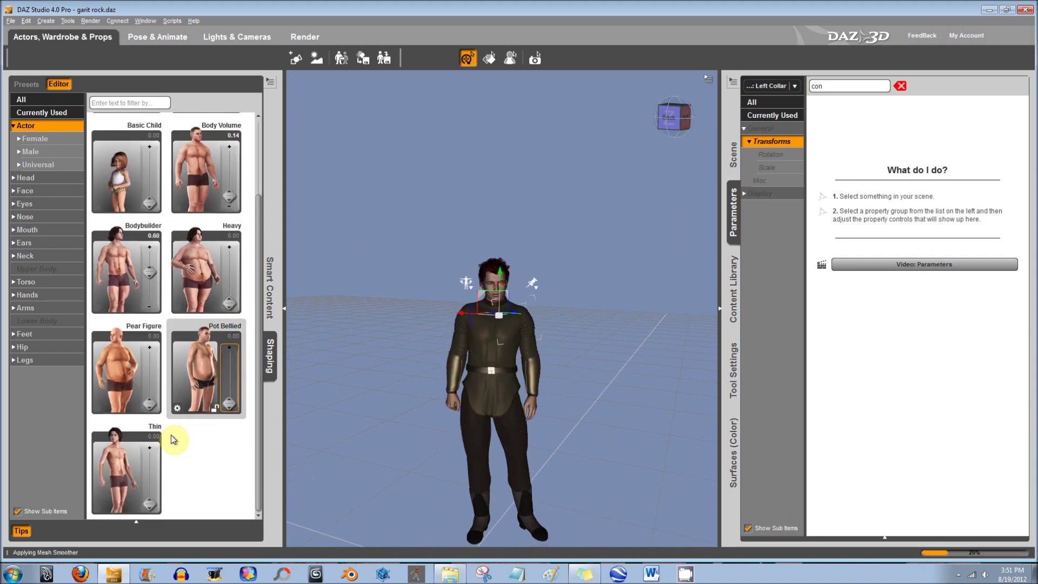
{"action": "left_click_drag", "start_coordinate": [160, 498], "coordinate": [143, 557]}
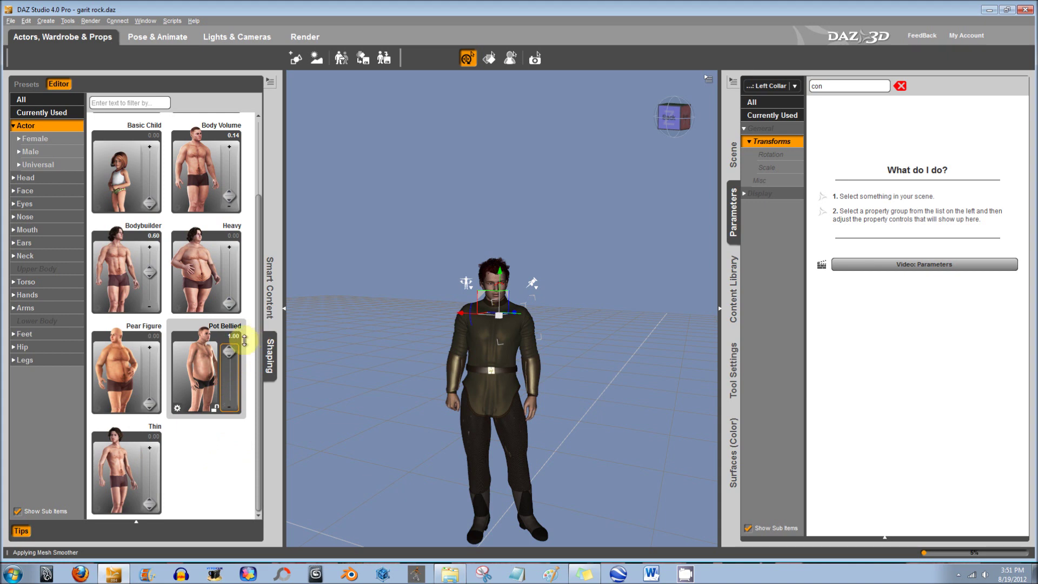
{"action": "left_click_drag", "start_coordinate": [245, 340], "coordinate": [220, 422]}
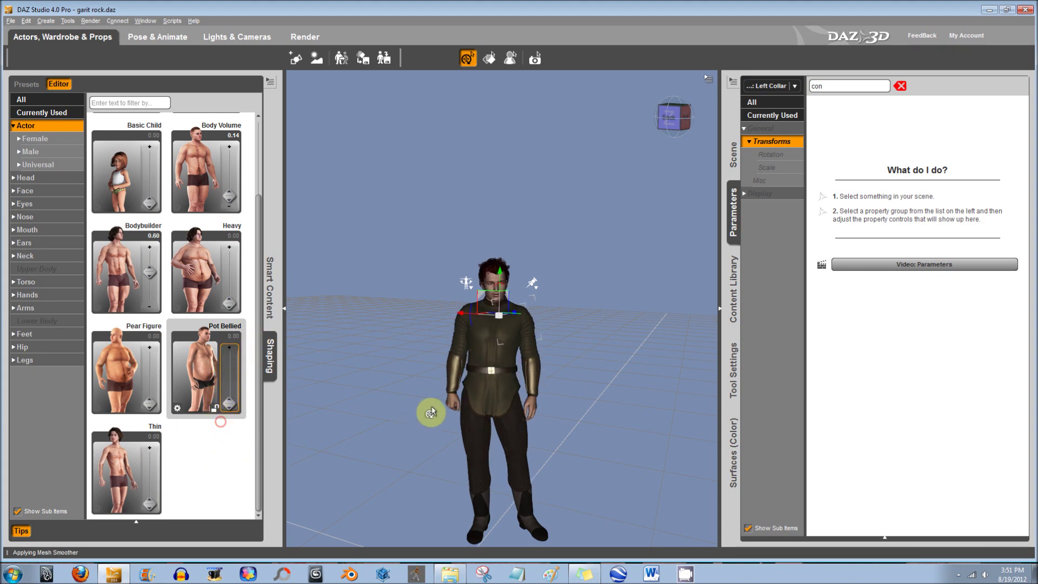
- Select the figure's head and tilt it forward and sideways, to about 17 Bend and 5 Side-Side
{"action": "scroll", "coordinate": [607, 360], "scroll_direction": "up", "scroll_amount": 3}
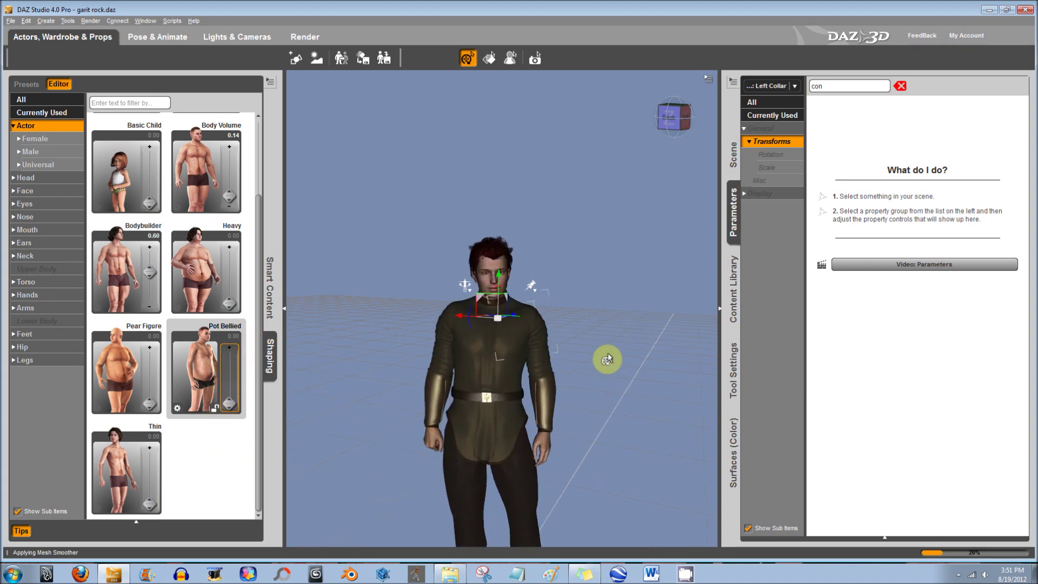
{"action": "scroll", "coordinate": [607, 360], "scroll_direction": "up", "scroll_amount": 5}
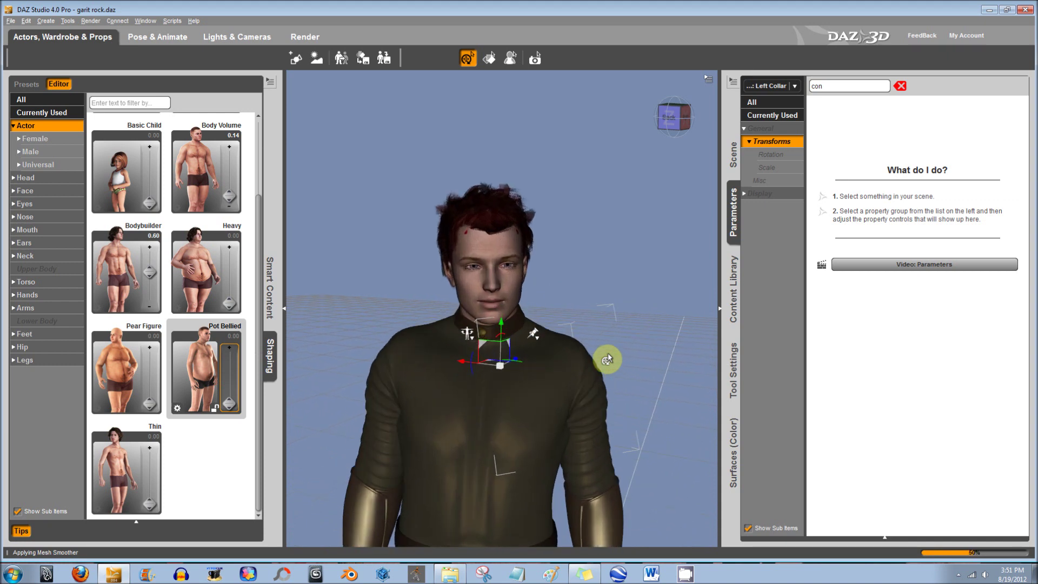
{"action": "scroll", "coordinate": [606, 360], "scroll_direction": "up", "scroll_amount": 2}
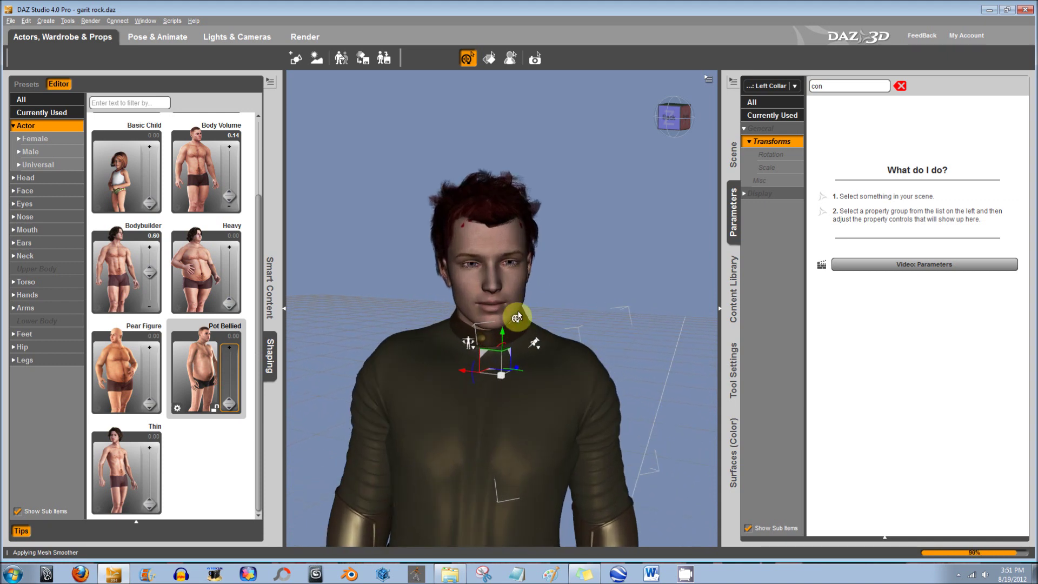
{"action": "left_click", "coordinate": [517, 313]}
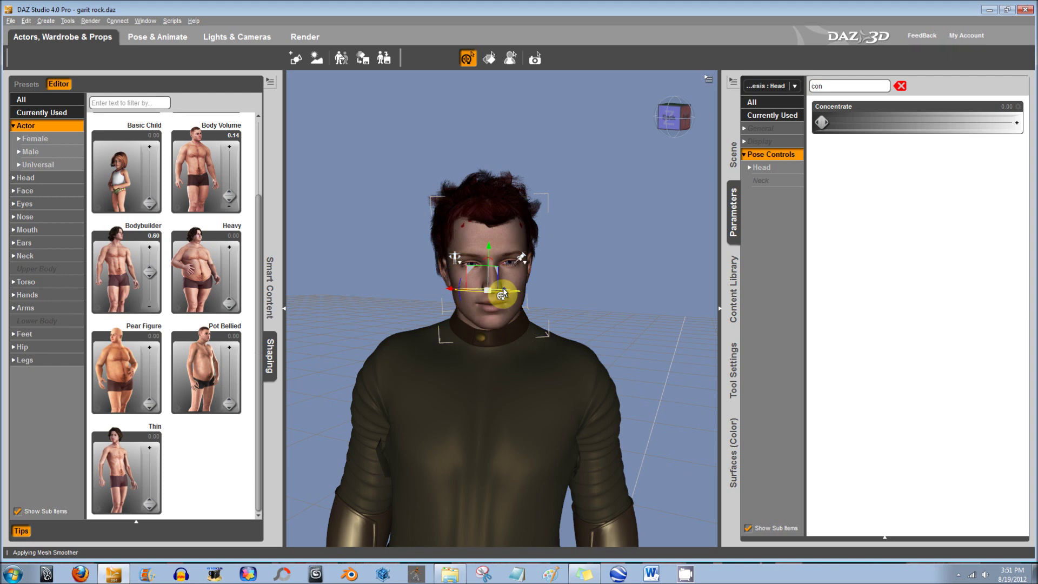
{"action": "left_click_drag", "start_coordinate": [503, 293], "coordinate": [478, 270]}
- List all of the head's parameters without the text filter and adjust the head's Twist
{"action": "left_click", "coordinate": [752, 104]}
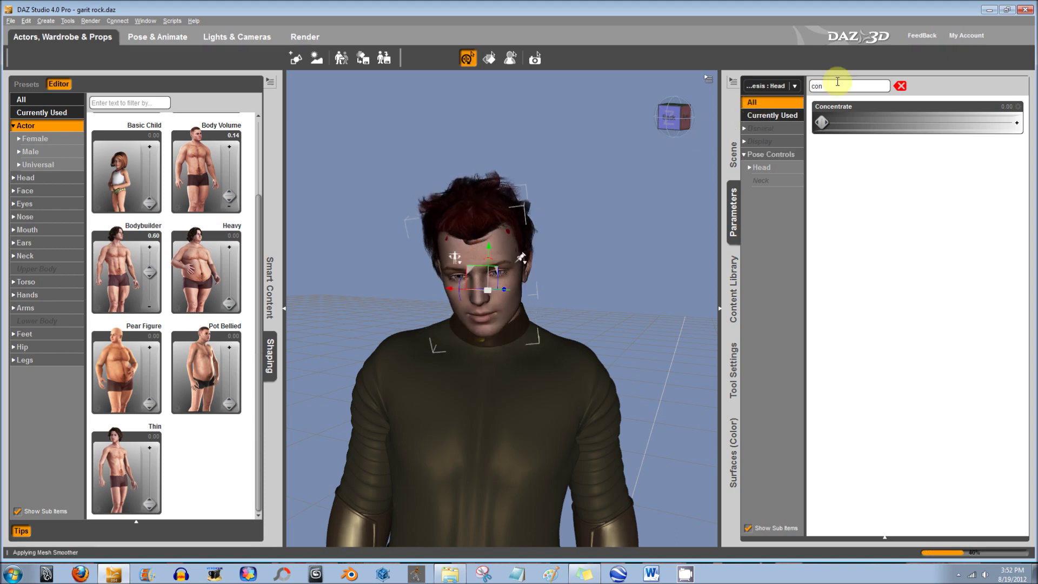
{"action": "key", "text": "BackSpace"}
{"action": "key", "text": "BackSpace"}
{"action": "key", "text": "BackSpace"}
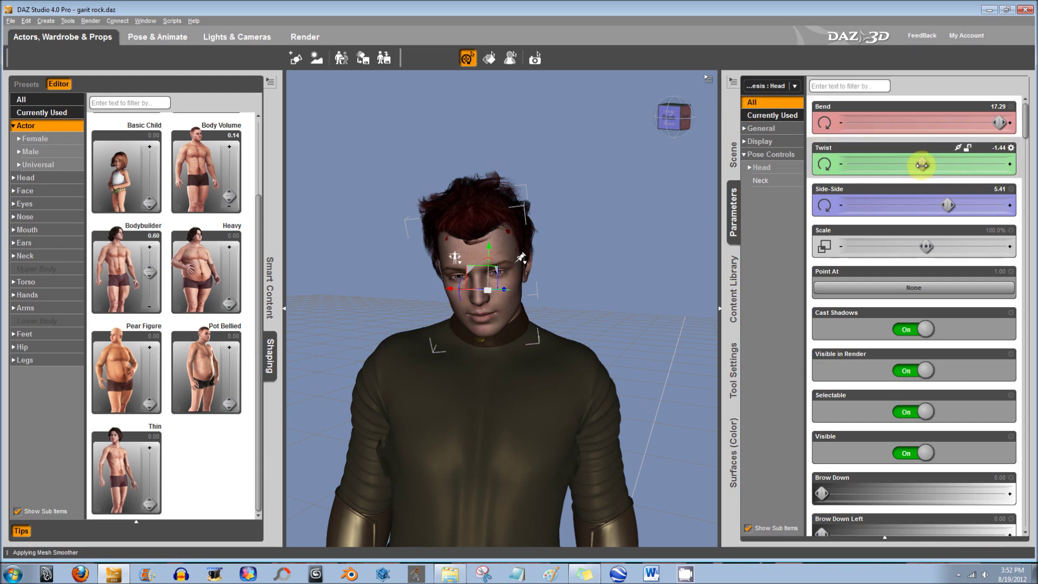
{"action": "mouse_move", "coordinate": [922, 165]}
{"action": "left_mouse_down"}
{"action": "mouse_move", "coordinate": [1015, 160]}
{"action": "mouse_move", "coordinate": [890, 149]}
{"action": "mouse_move", "coordinate": [934, 167]}
{"action": "mouse_move", "coordinate": [894, 194]}
{"action": "mouse_move", "coordinate": [858, 197]}
{"action": "mouse_move", "coordinate": [919, 193]}
{"action": "mouse_move", "coordinate": [920, 157]}
{"action": "left_mouse_up"}
- Set the left collar's Bend to about 8.46
{"action": "left_click", "coordinate": [583, 410]}
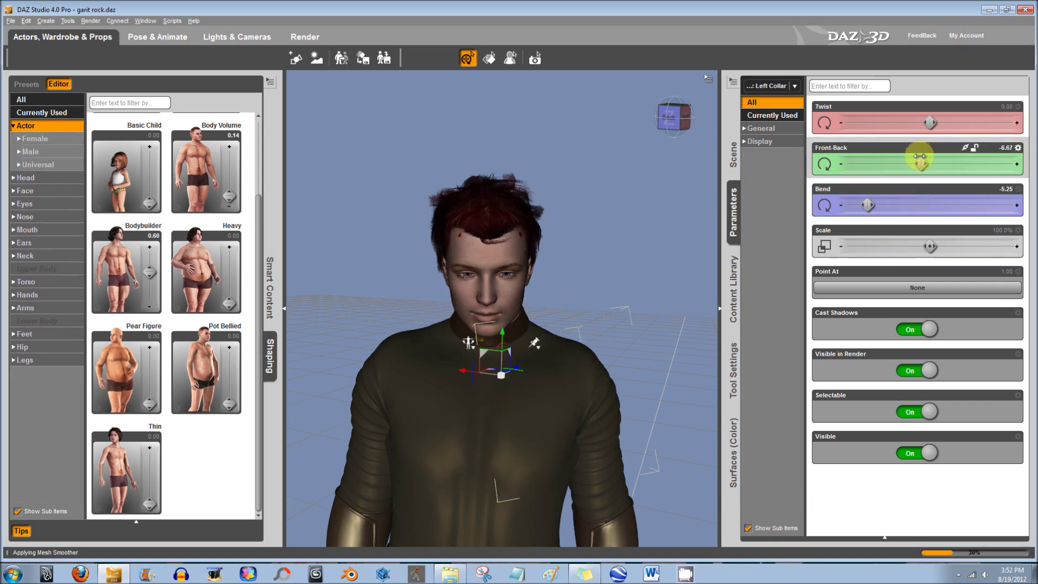
{"action": "left_click_drag", "start_coordinate": [868, 204], "coordinate": [913, 232]}
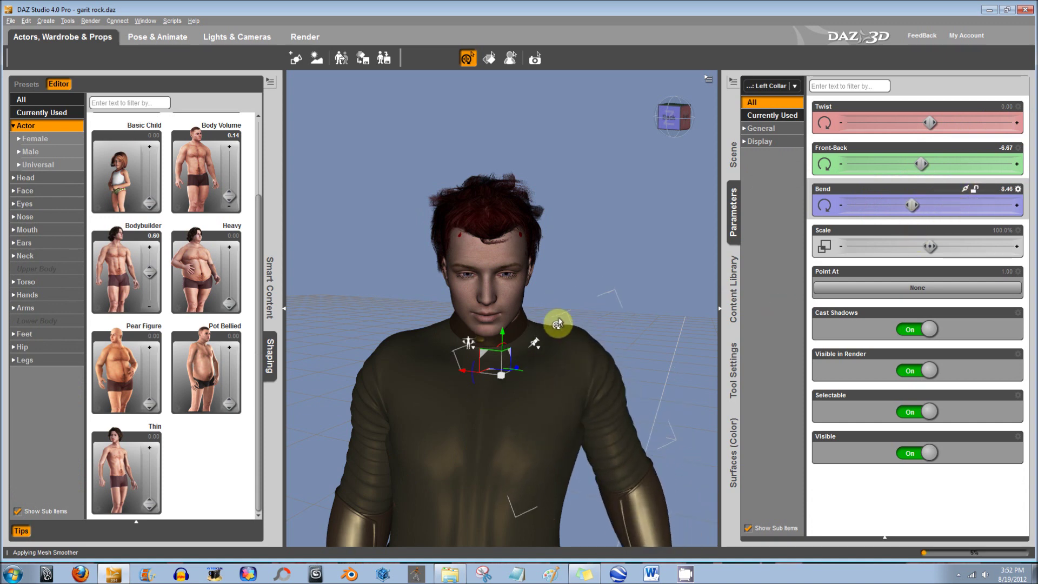
- Select the whole Genesis figure and rotate it to a Y Rotate of about -163.83
{"action": "scroll", "coordinate": [550, 326], "scroll_direction": "down", "scroll_amount": 5}
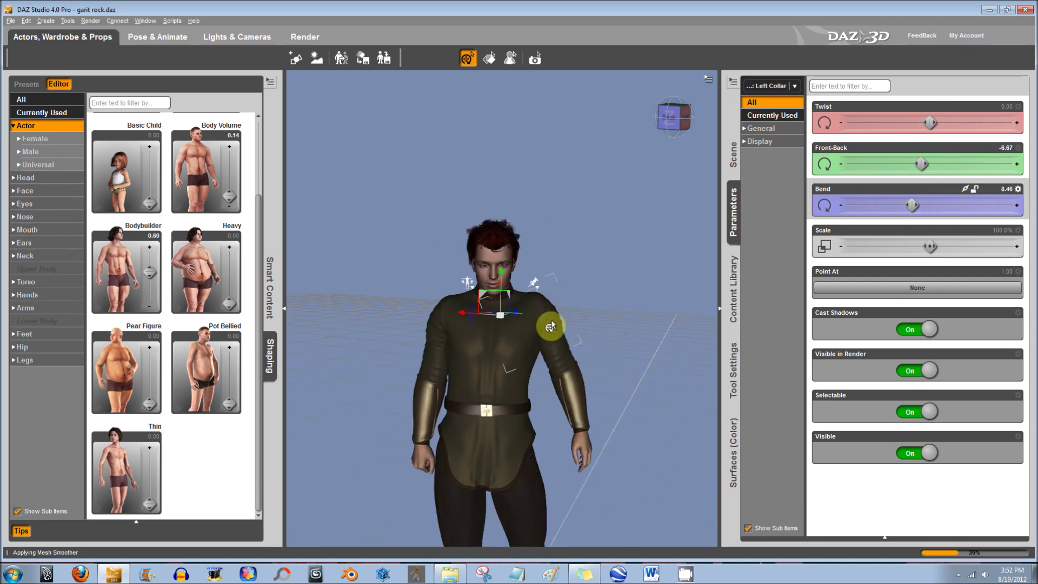
{"action": "scroll", "coordinate": [550, 326], "scroll_direction": "down", "scroll_amount": 3}
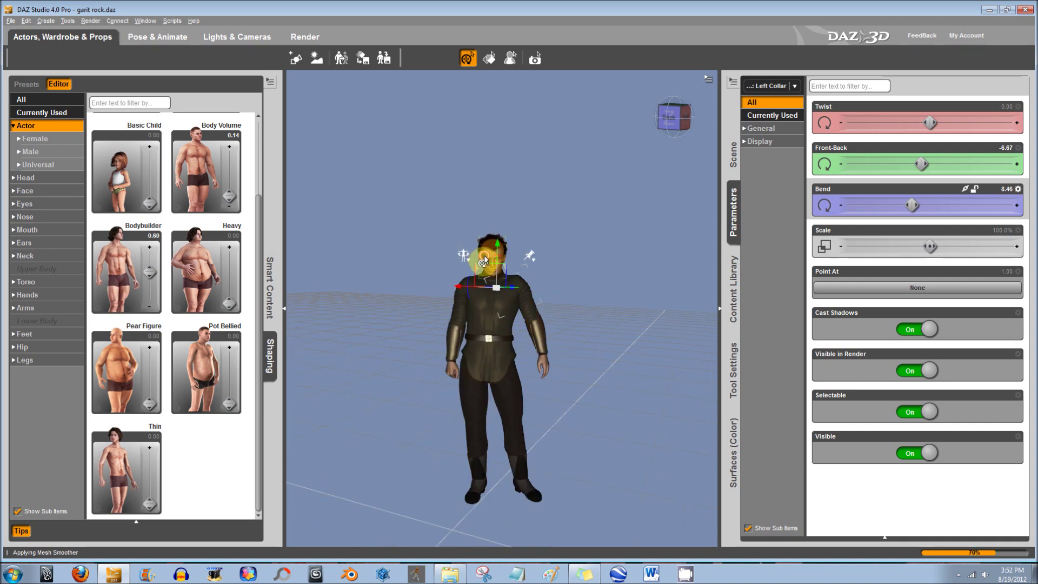
{"action": "left_click", "coordinate": [483, 261]}
{"action": "left_click", "coordinate": [927, 326]}
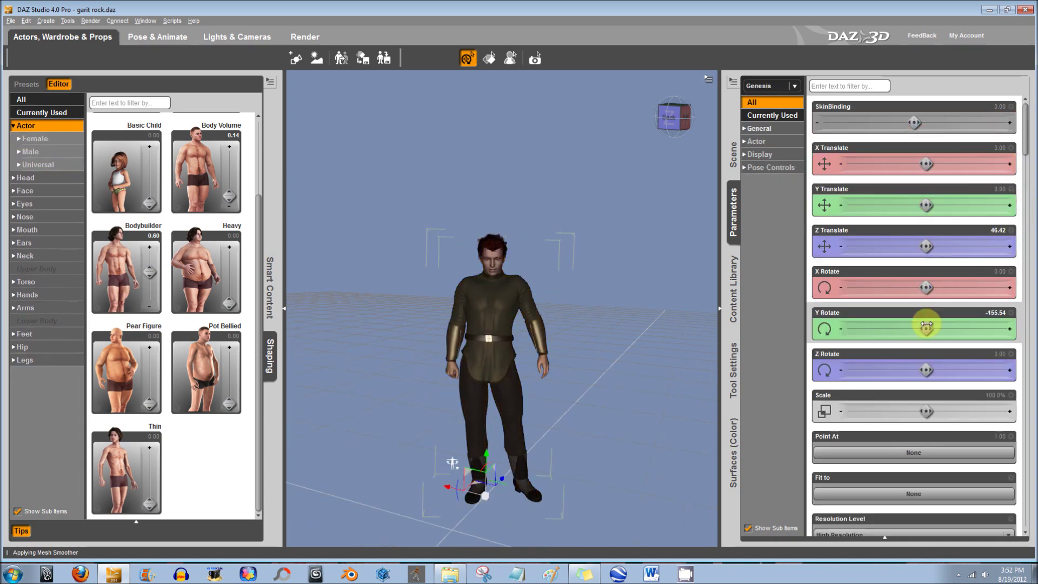
{"action": "mouse_move", "coordinate": [521, 263]}
{"action": "left_mouse_down"}
{"action": "mouse_move", "coordinate": [470, 287]}
{"action": "mouse_move", "coordinate": [525, 262]}
{"action": "mouse_move", "coordinate": [515, 271]}
{"action": "left_mouse_up"}
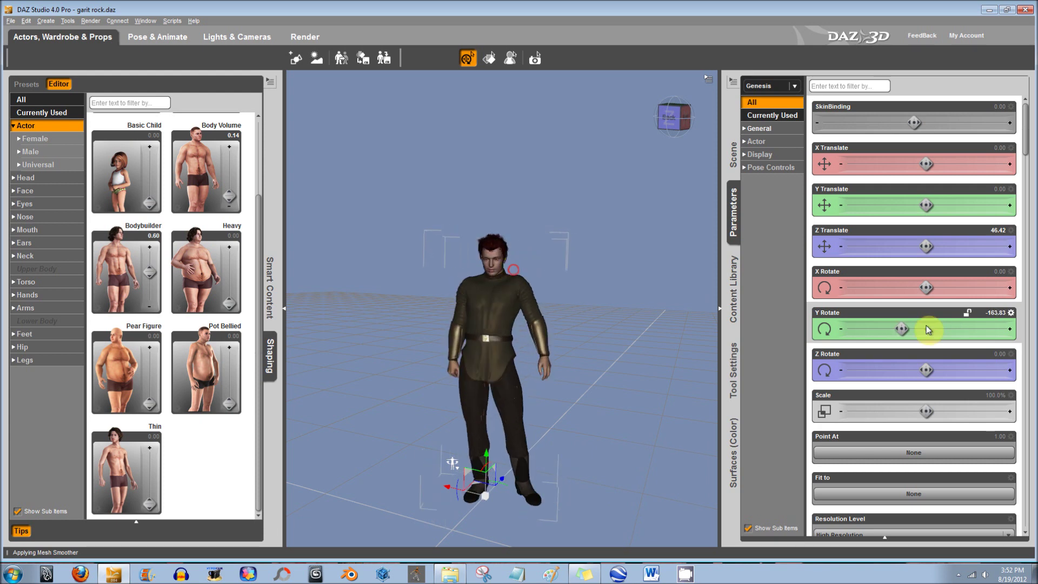
{"action": "scroll", "coordinate": [606, 307], "scroll_direction": "up", "scroll_amount": 3}
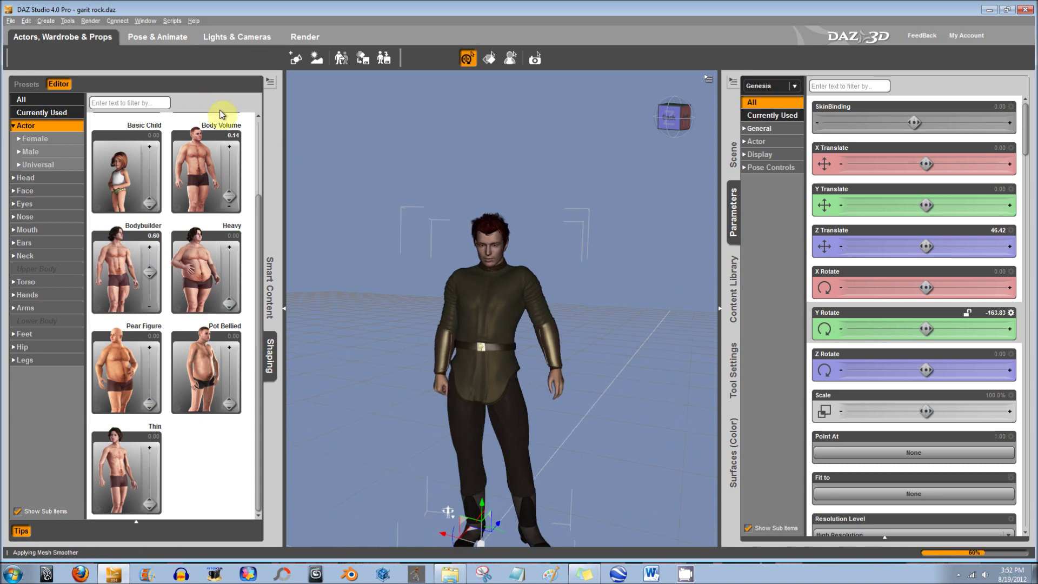
- Use the ActivePose tool to pull the figure's left hand down and outward so the body leans
{"action": "left_click", "coordinate": [67, 21]}
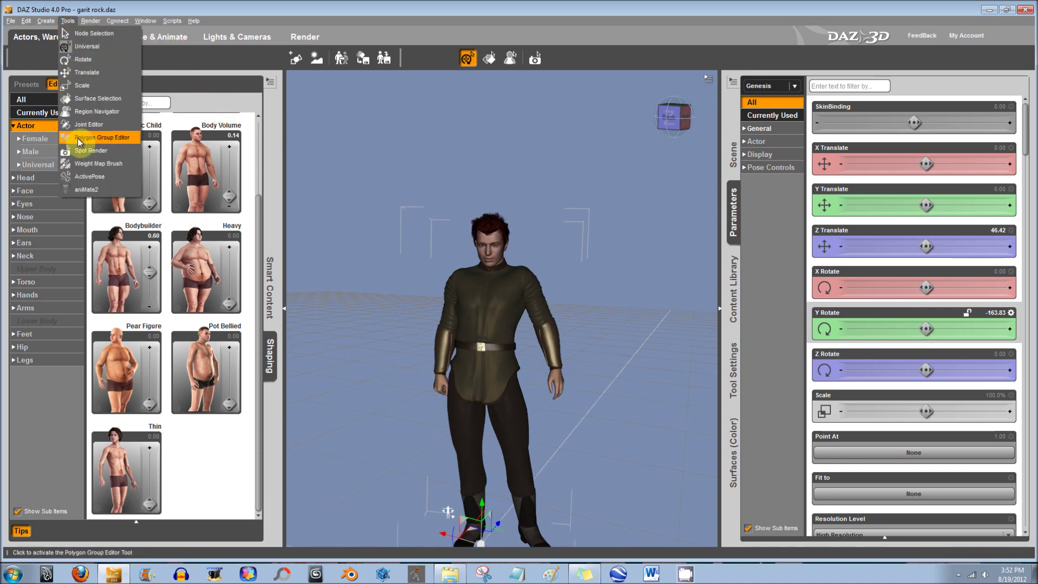
{"action": "left_click", "coordinate": [89, 177]}
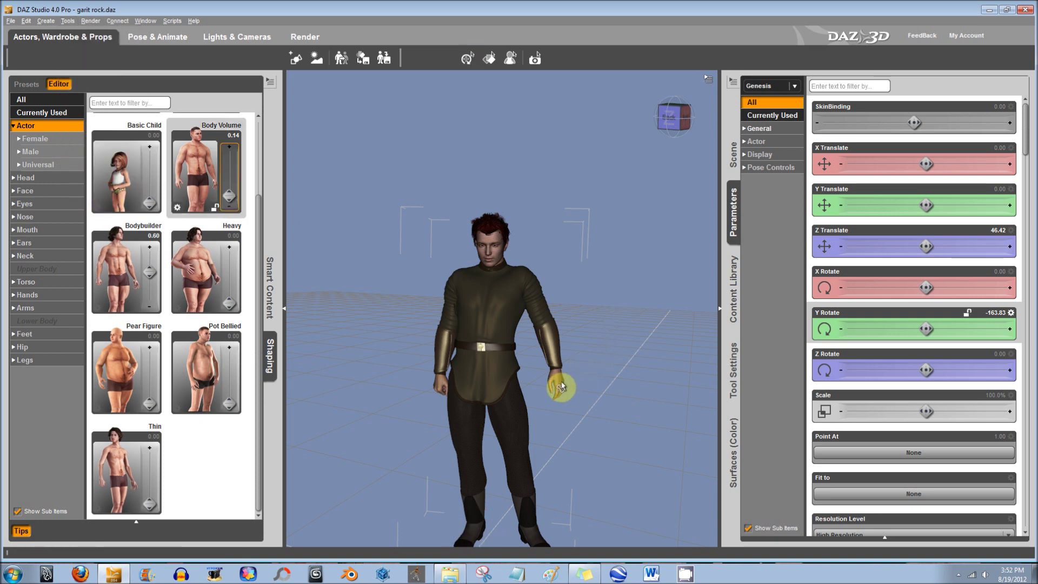
{"action": "left_click_drag", "start_coordinate": [561, 385], "coordinate": [594, 450]}
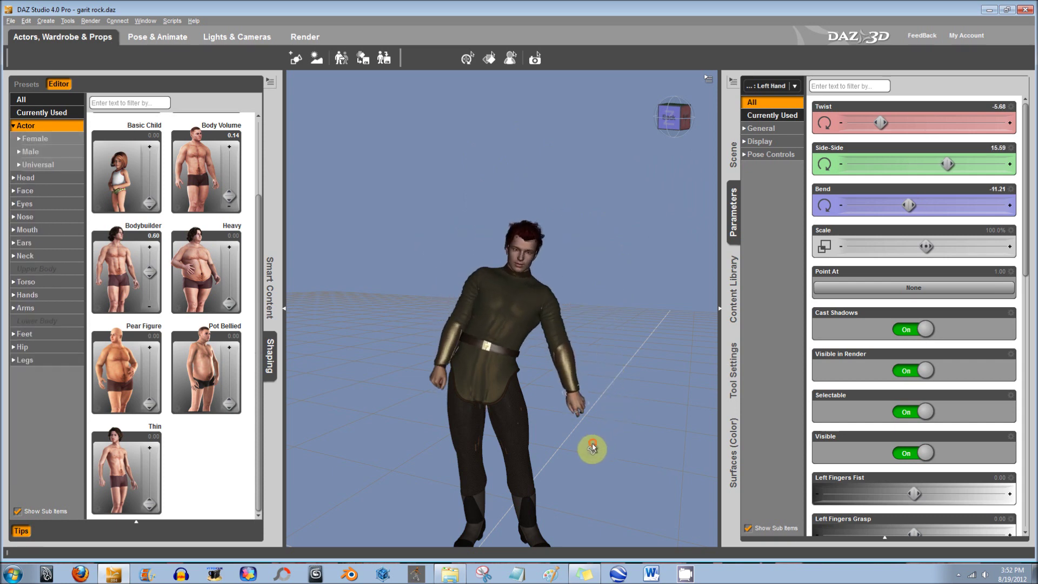
- Find the Genesis BasicMale poses in the content library and apply Male Karate 01 to the figure
{"action": "left_click", "coordinate": [738, 310]}
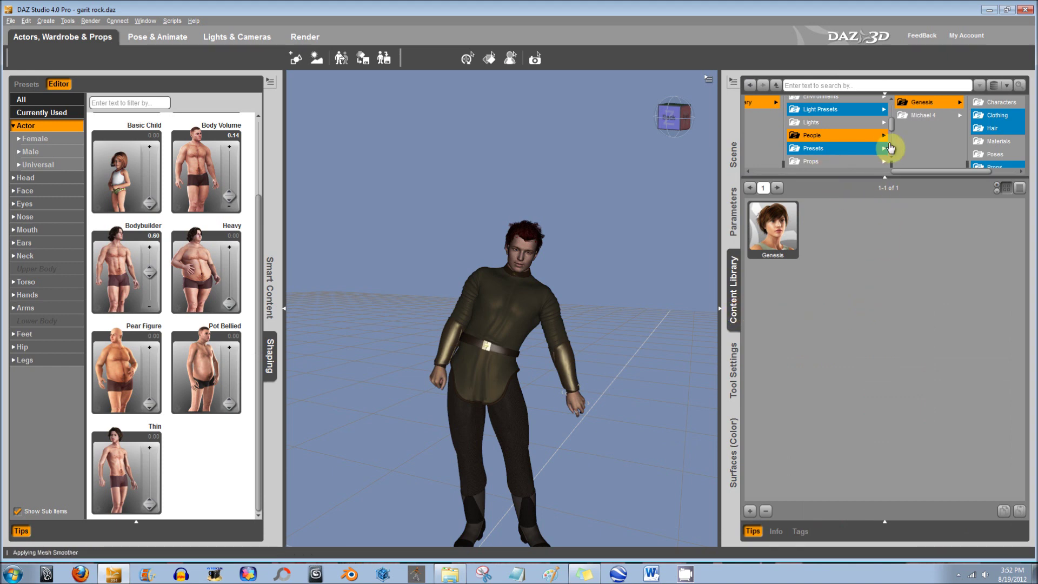
{"action": "scroll", "coordinate": [980, 106], "scroll_direction": "down", "scroll_amount": 1}
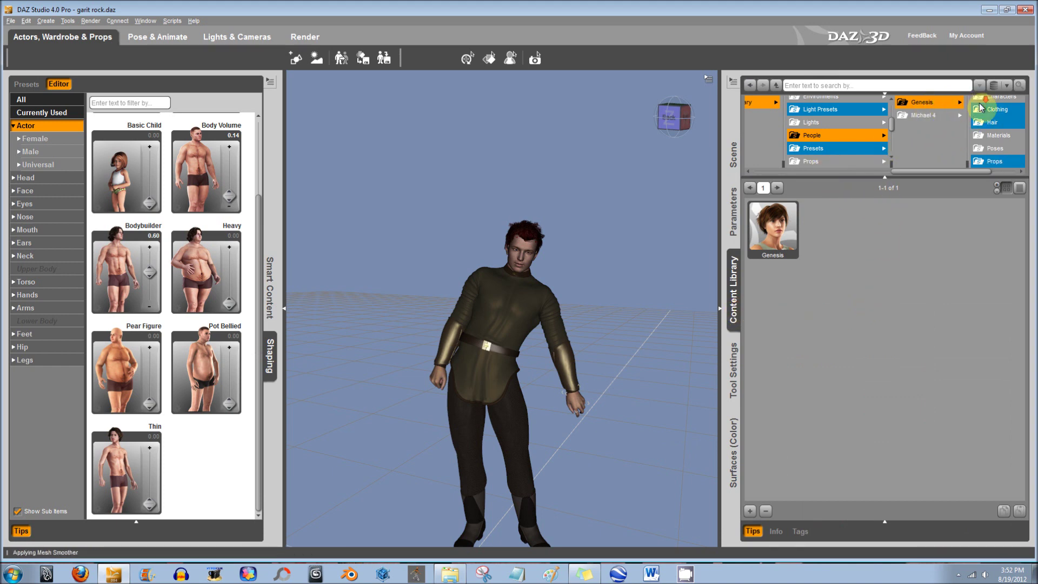
{"action": "left_click", "coordinate": [987, 147]}
{"action": "left_click", "coordinate": [950, 130]}
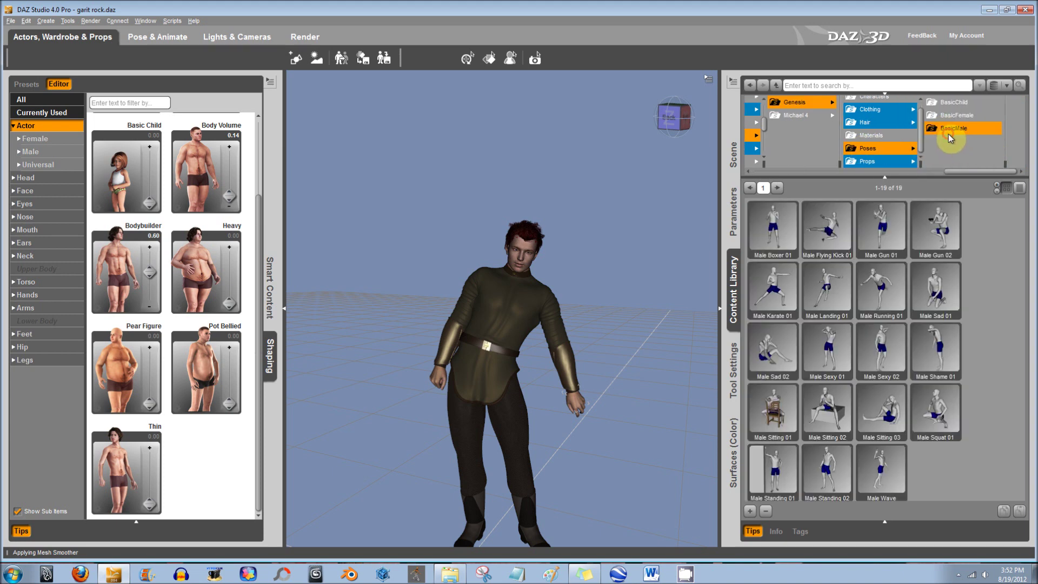
{"action": "left_click_drag", "start_coordinate": [879, 255], "coordinate": [479, 295]}
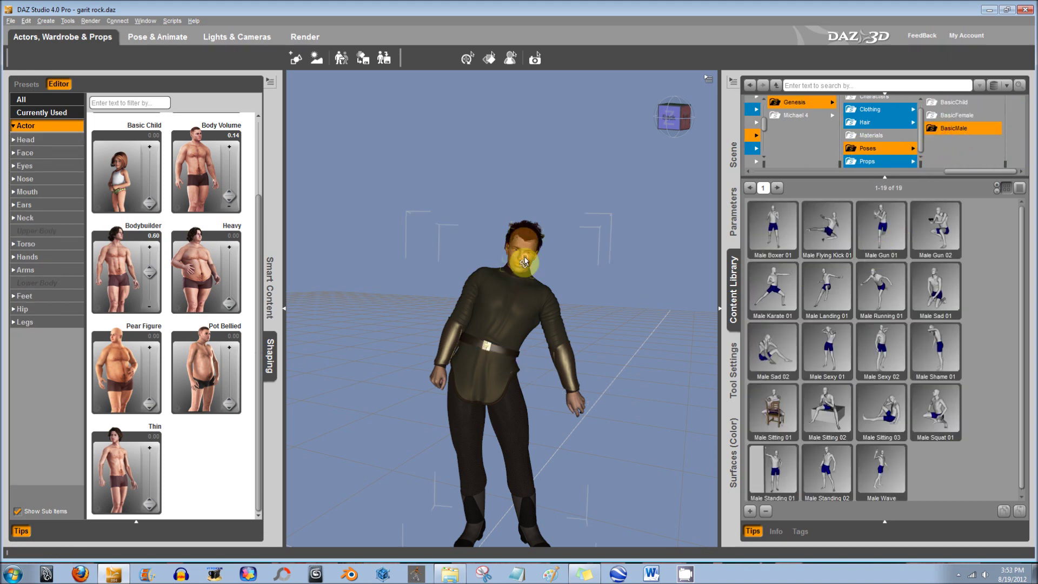
{"action": "double_click", "coordinate": [782, 297]}
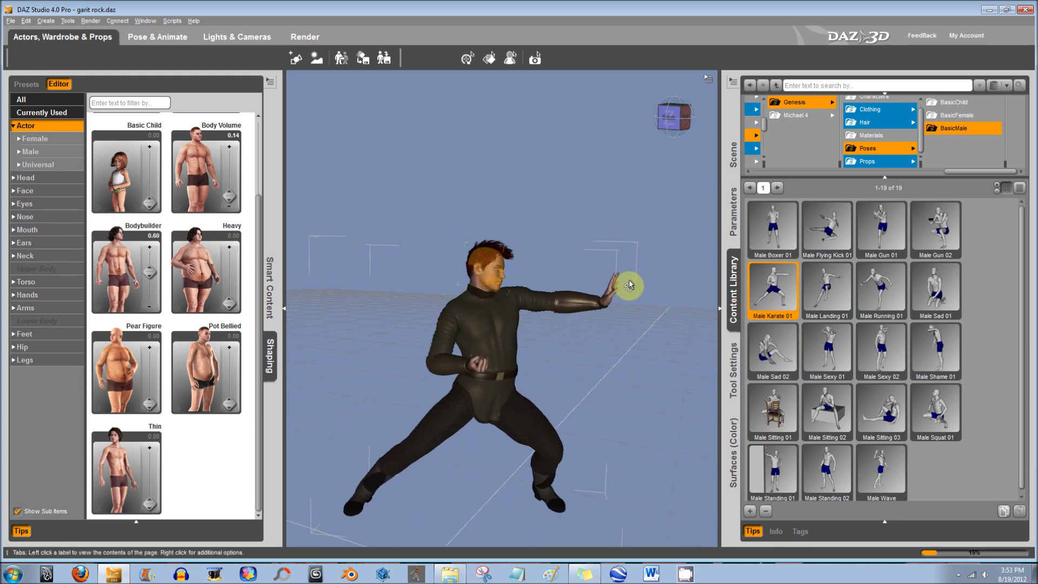
- Pull the outstretched left hand upward with ActivePose to adjust the karate pose
{"action": "left_click_drag", "start_coordinate": [611, 295], "coordinate": [498, 195]}
{"action": "left_click_drag", "start_coordinate": [607, 236], "coordinate": [615, 269]}
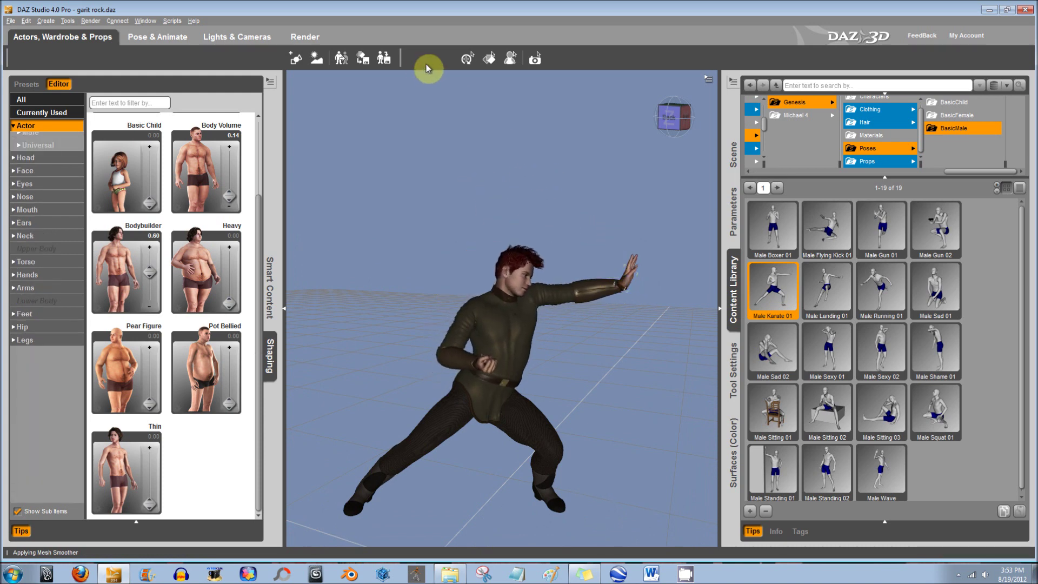
- Select the left collar with the Universal tool and lock its Bend, Front-Back and Twist parameters
{"action": "left_click", "coordinate": [468, 57]}
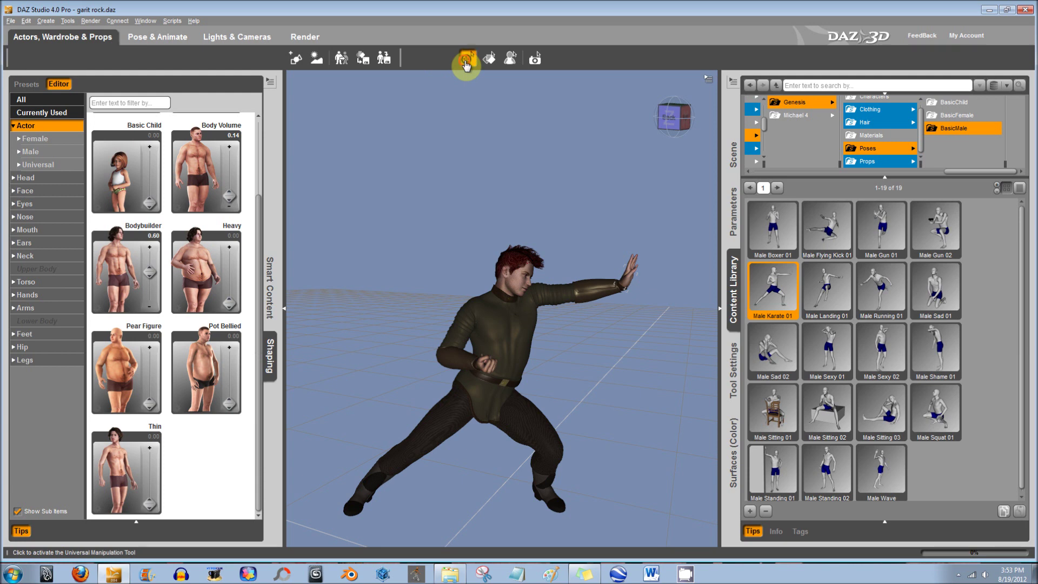
{"action": "left_click", "coordinate": [527, 304]}
{"action": "left_click", "coordinate": [737, 219]}
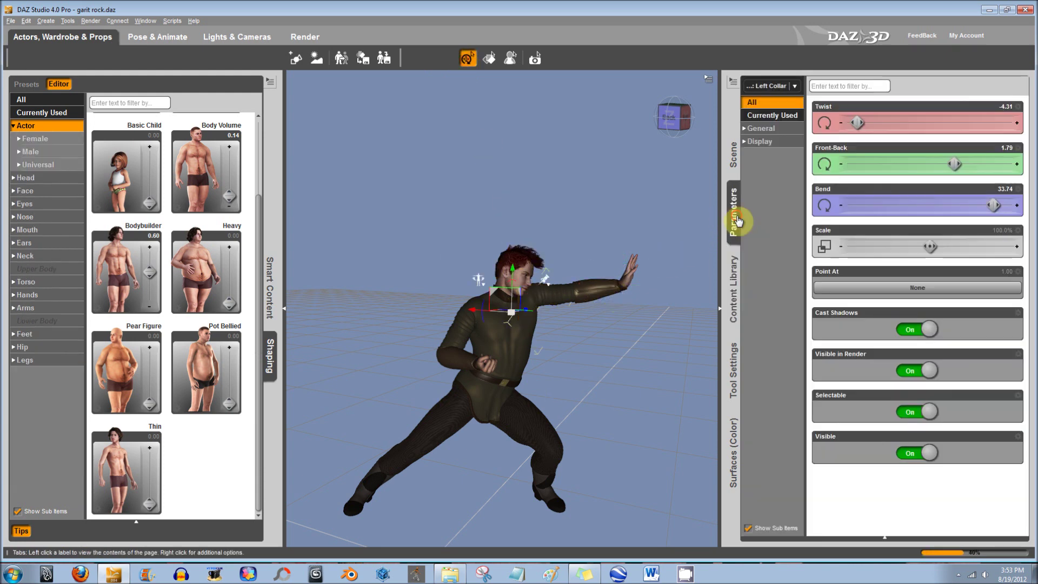
{"action": "left_click", "coordinate": [976, 190]}
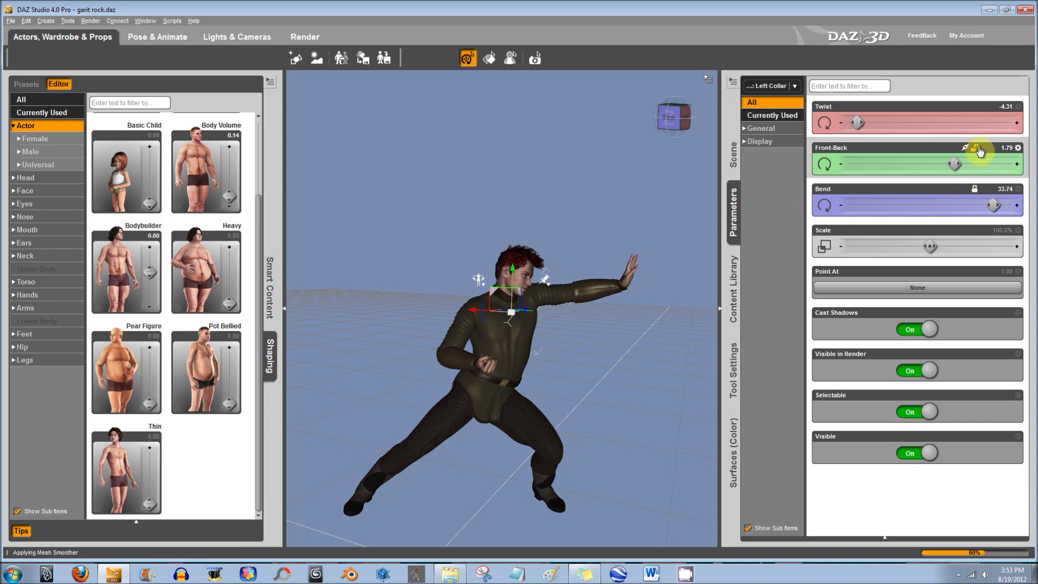
{"action": "left_click", "coordinate": [975, 148]}
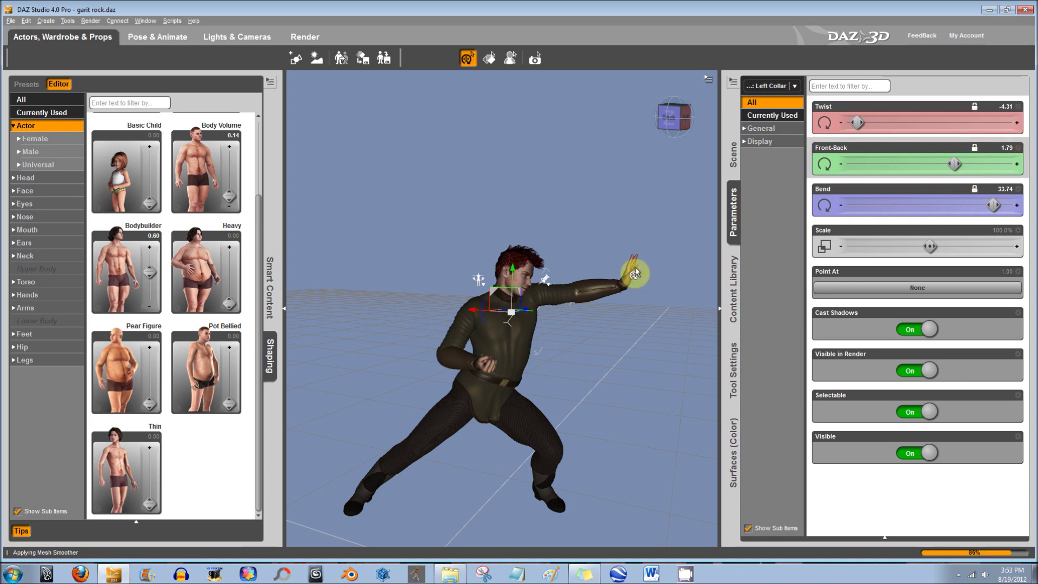
- Select the chest and lock its Bend, Twist and Side-Side parameters
{"action": "left_click", "coordinate": [503, 333]}
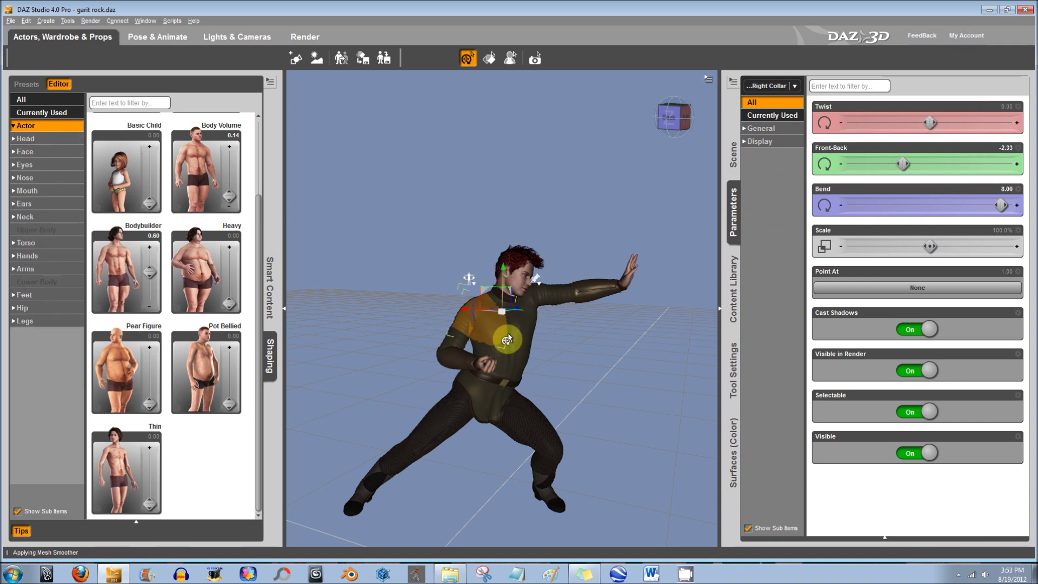
{"action": "left_click", "coordinate": [498, 338]}
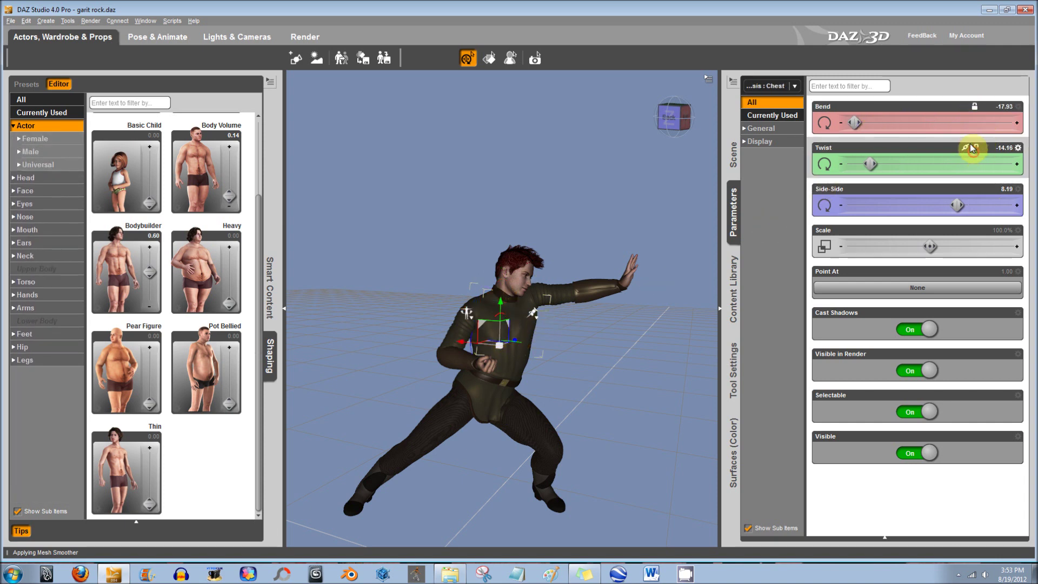
{"action": "left_click", "coordinate": [973, 149]}
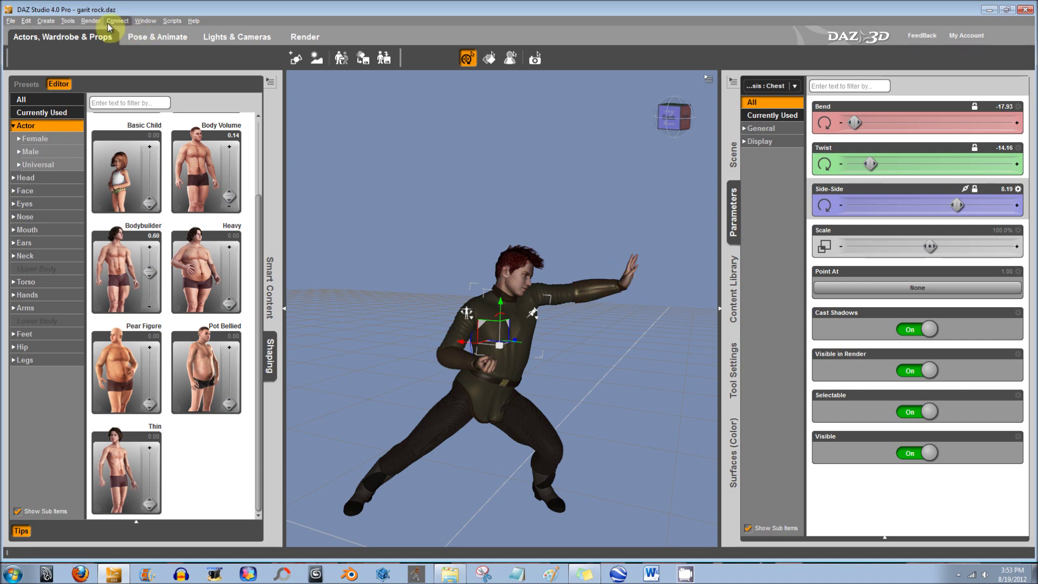
- Use ActivePose to pull the left hand in toward the figure's face, bending the outstretched arm
{"action": "left_click", "coordinate": [68, 20]}
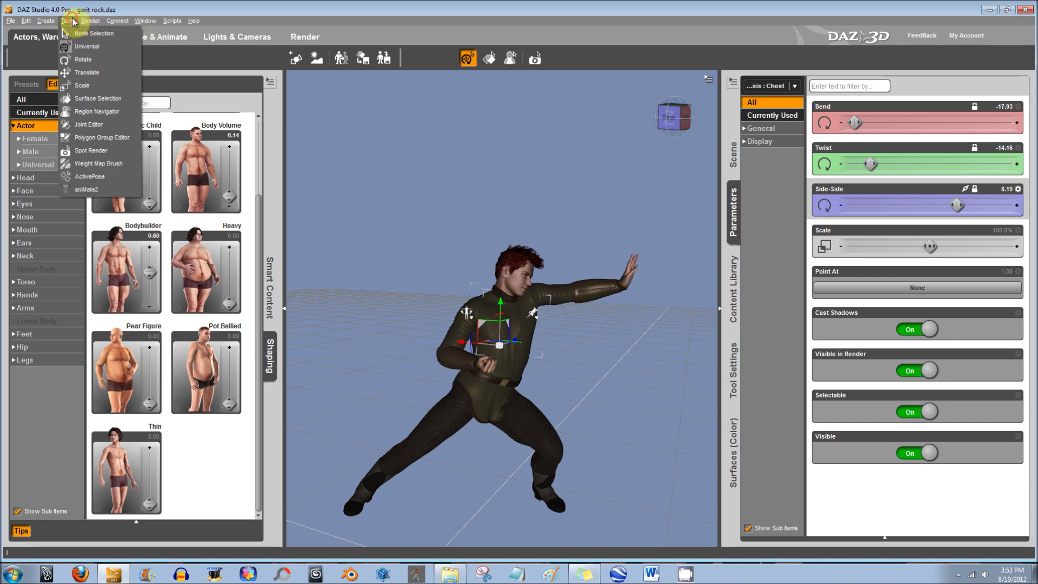
{"action": "left_click", "coordinate": [124, 177]}
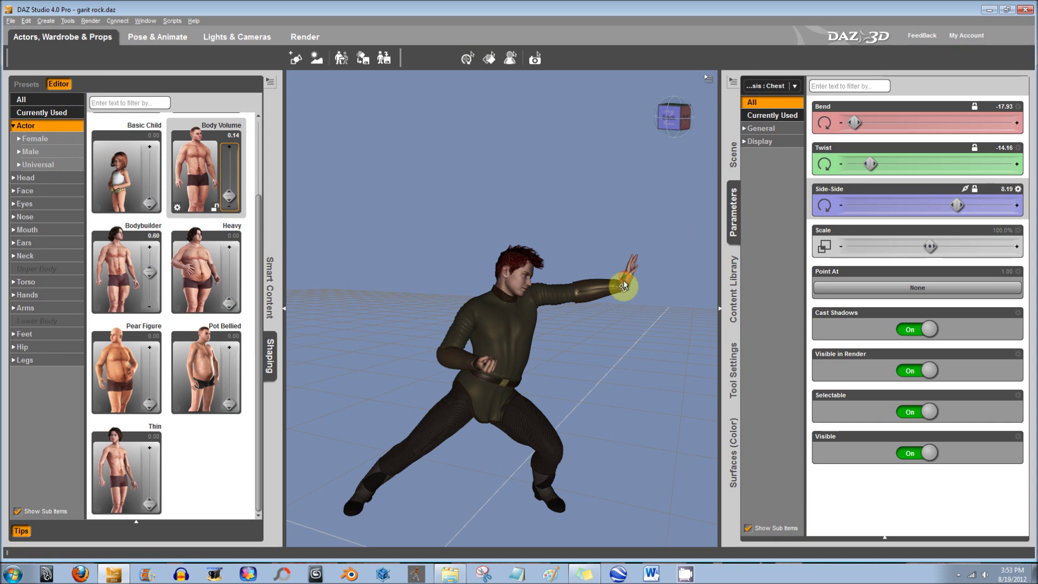
{"action": "left_click_drag", "start_coordinate": [624, 285], "coordinate": [568, 303]}
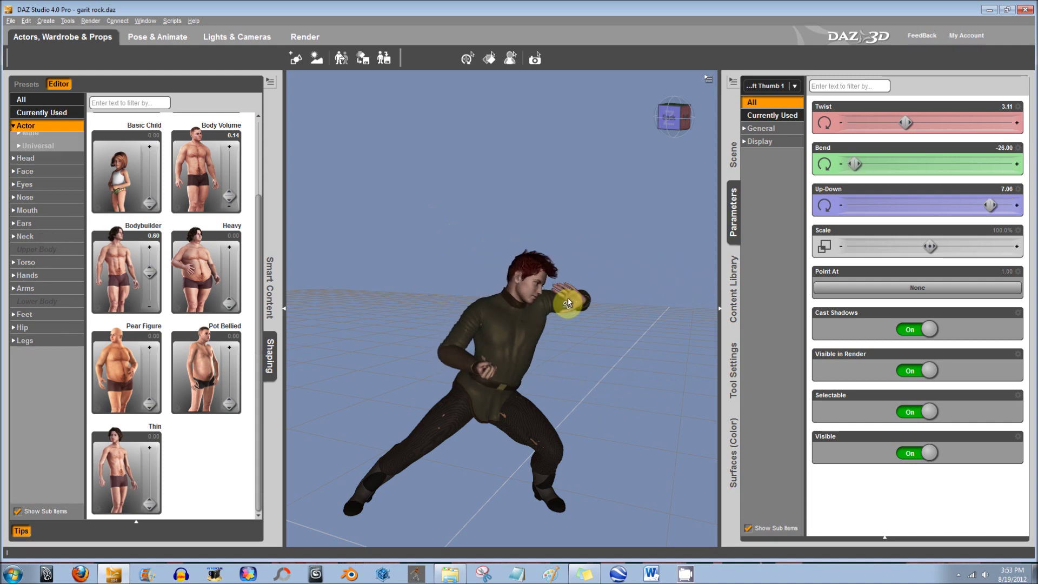
- Apply the library pose Male Sexy 01 to the figure, followed by Male Flying Kick 01
{"action": "left_click", "coordinate": [733, 300]}
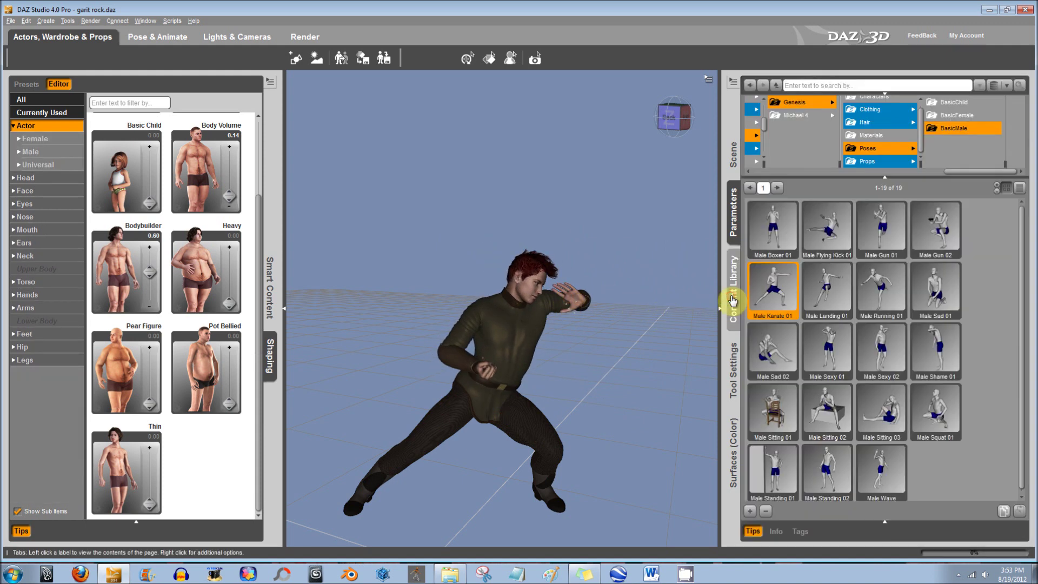
{"action": "left_click", "coordinate": [520, 429]}
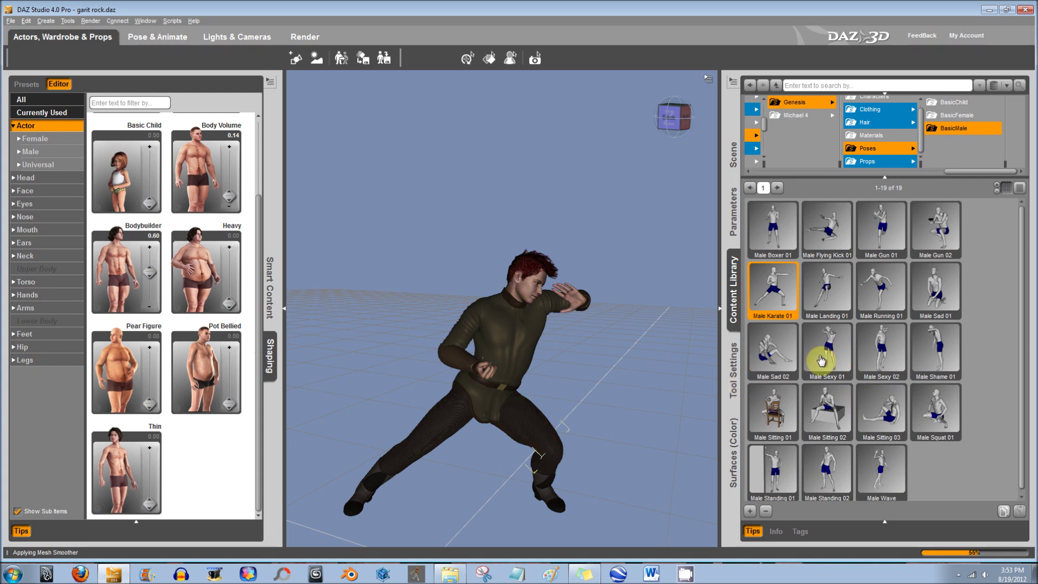
{"action": "double_click", "coordinate": [842, 348]}
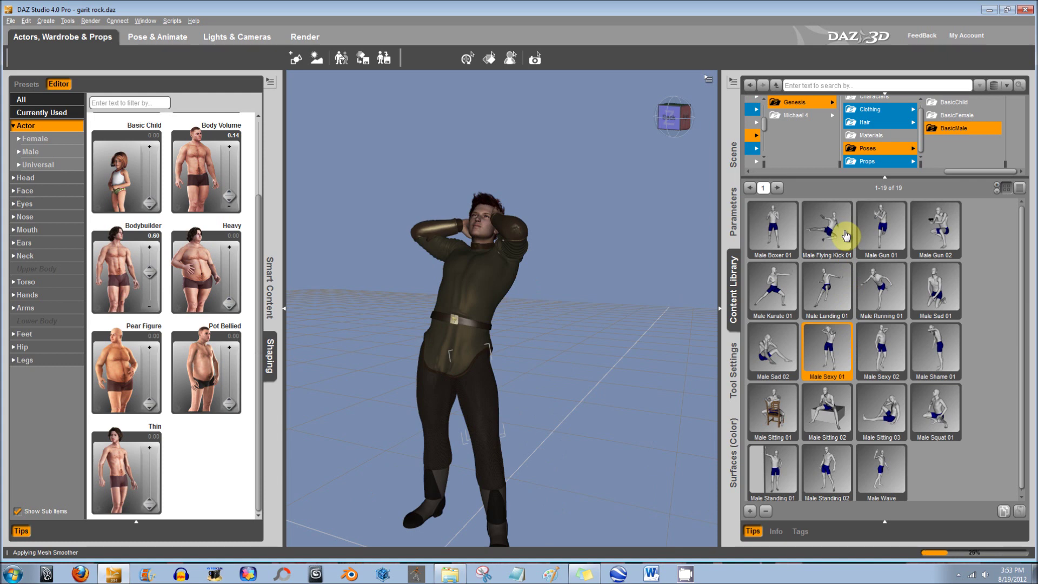
{"action": "double_click", "coordinate": [846, 236]}
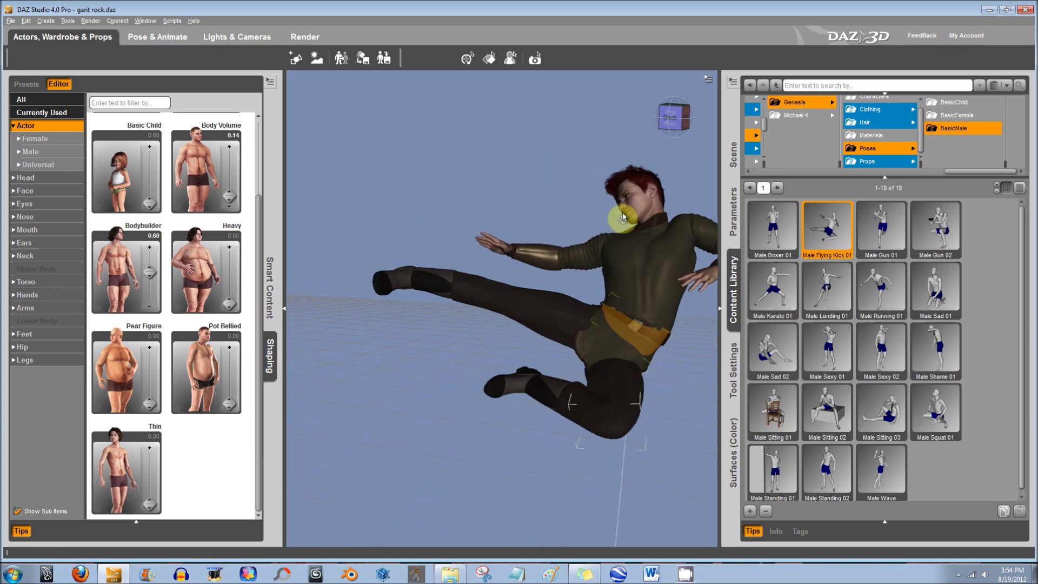
- Delete the figure and all its clothing from the scene, including the bodysuit, arm guards and boots
{"action": "left_click", "coordinate": [468, 58]}
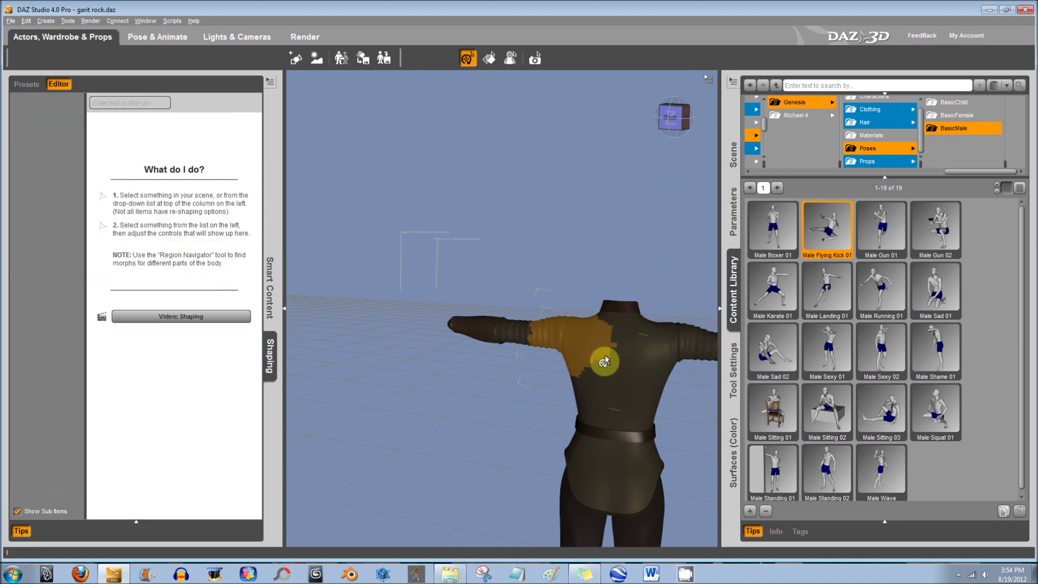
{"action": "left_click", "coordinate": [610, 482]}
{"action": "key", "text": "Delete"}
{"action": "left_click", "coordinate": [598, 431]}
{"action": "key", "text": "Delete"}
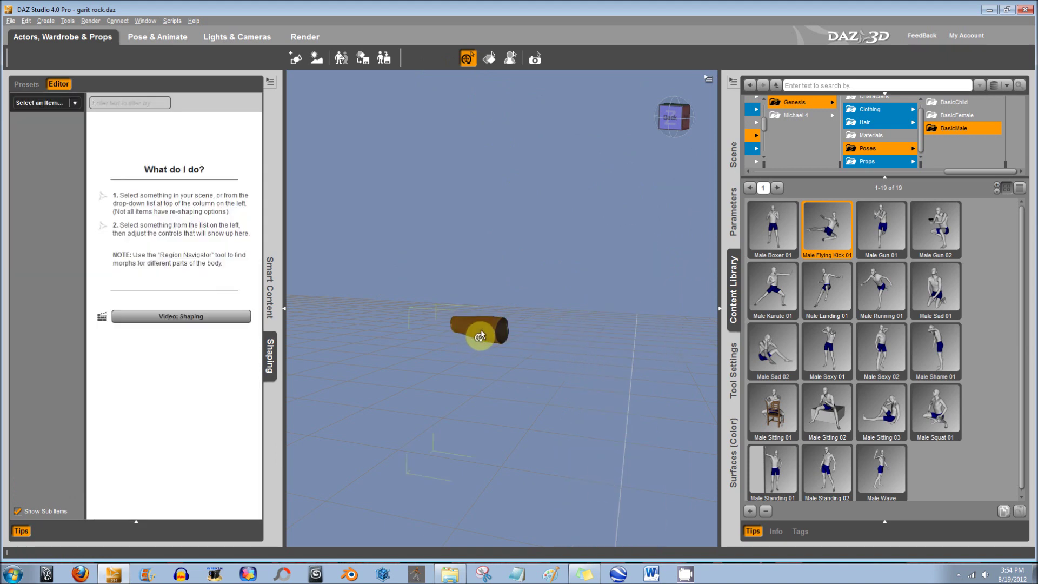
{"action": "left_click", "coordinate": [477, 336]}
{"action": "key", "text": "Delete"}
{"action": "left_click_drag", "start_coordinate": [480, 336], "coordinate": [541, 416]}
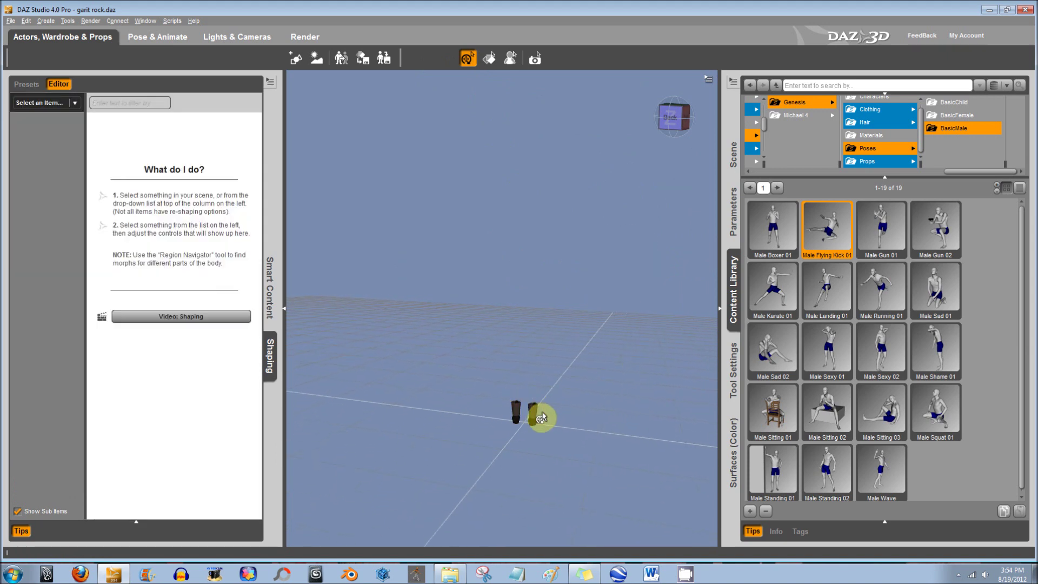
{"action": "left_click", "coordinate": [535, 420]}
{"action": "key", "text": "Delete"}
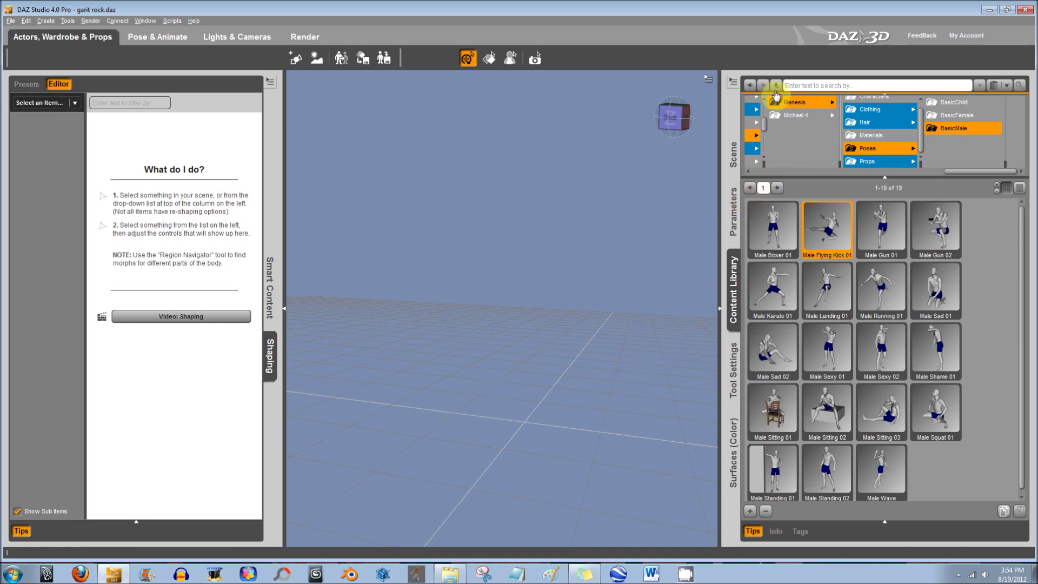
- Open the Props folder of My Library under Poser Formats in the content library
{"action": "left_click", "coordinate": [776, 86]}
{"action": "left_click", "coordinate": [776, 86]}
{"action": "left_click", "coordinate": [776, 86]}
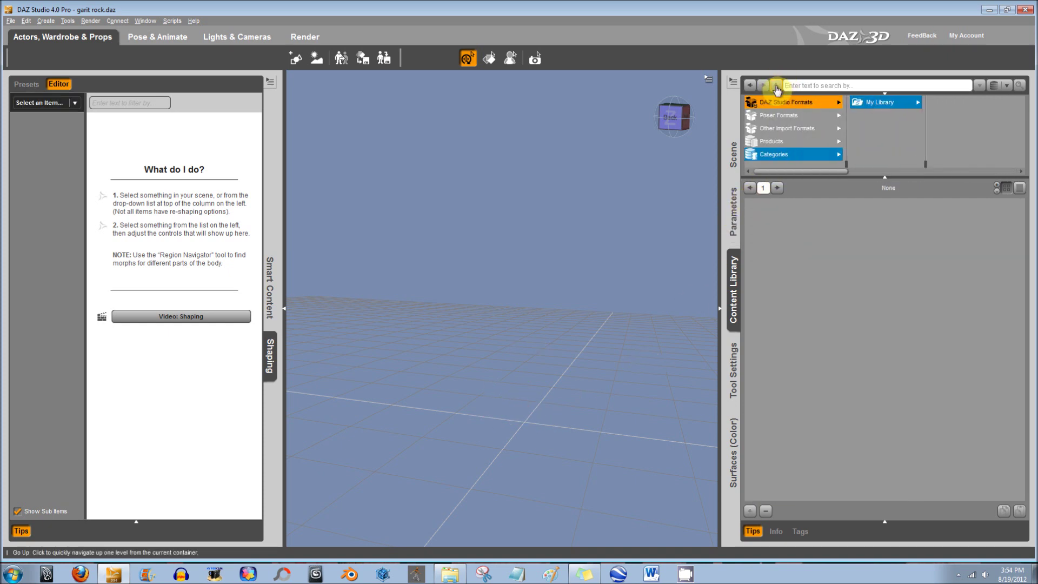
{"action": "left_click", "coordinate": [833, 115]}
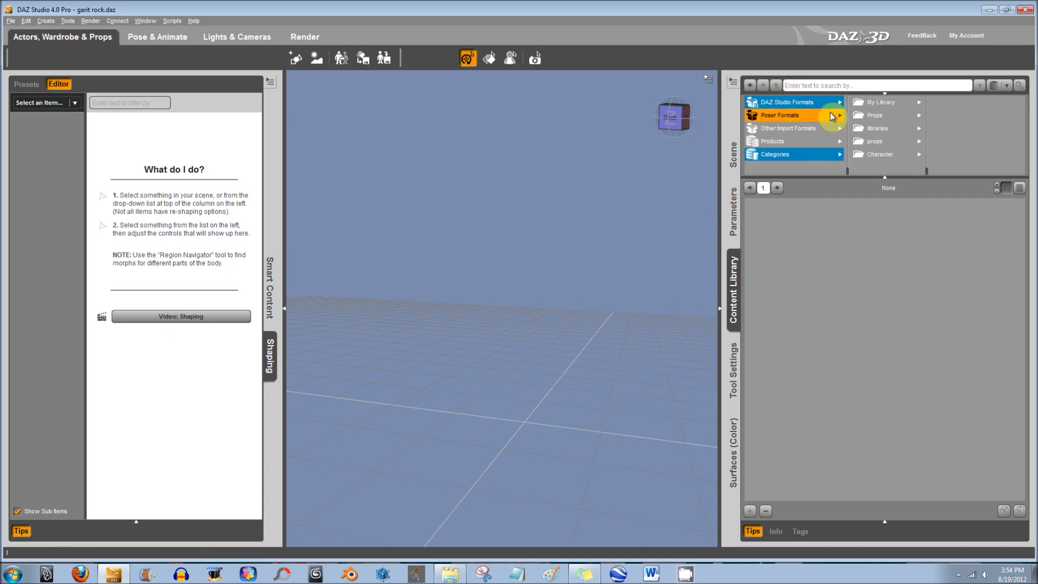
{"action": "left_click", "coordinate": [872, 104]}
{"action": "left_click", "coordinate": [935, 162]}
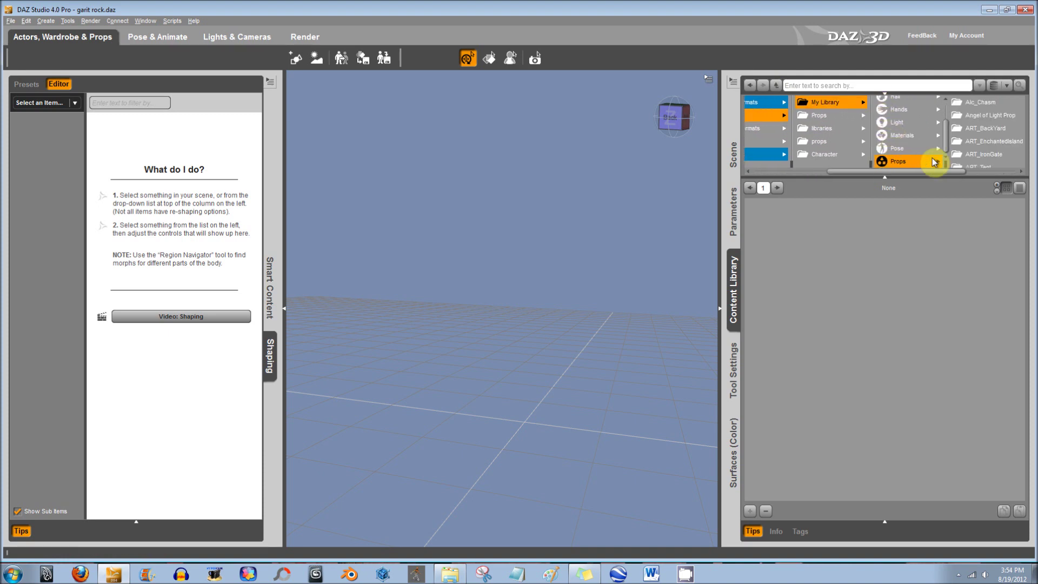
- Look through the available prop folders, including the contents of Alc_Chasm and ReadMe's
{"action": "left_click", "coordinate": [964, 106]}
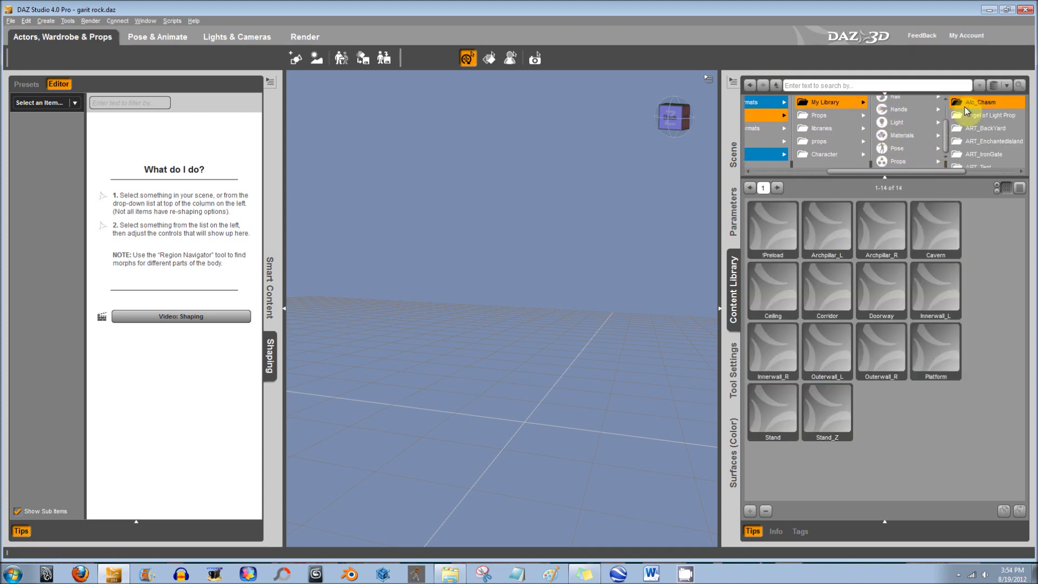
{"action": "scroll", "coordinate": [956, 131], "scroll_direction": "down", "scroll_amount": 3}
{"action": "scroll", "coordinate": [956, 134], "scroll_direction": "down", "scroll_amount": 5}
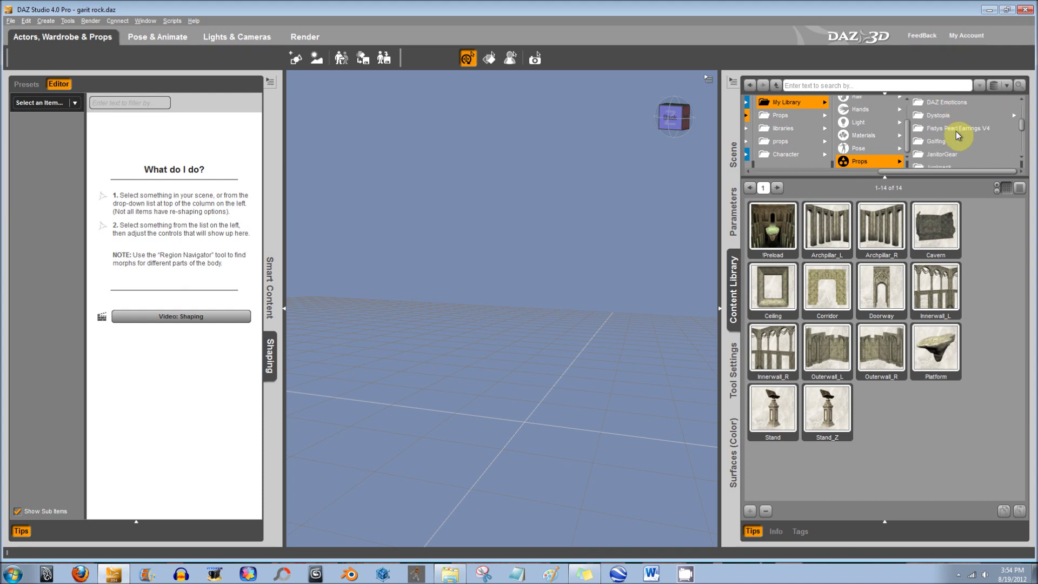
{"action": "scroll", "coordinate": [957, 135], "scroll_direction": "down", "scroll_amount": 2}
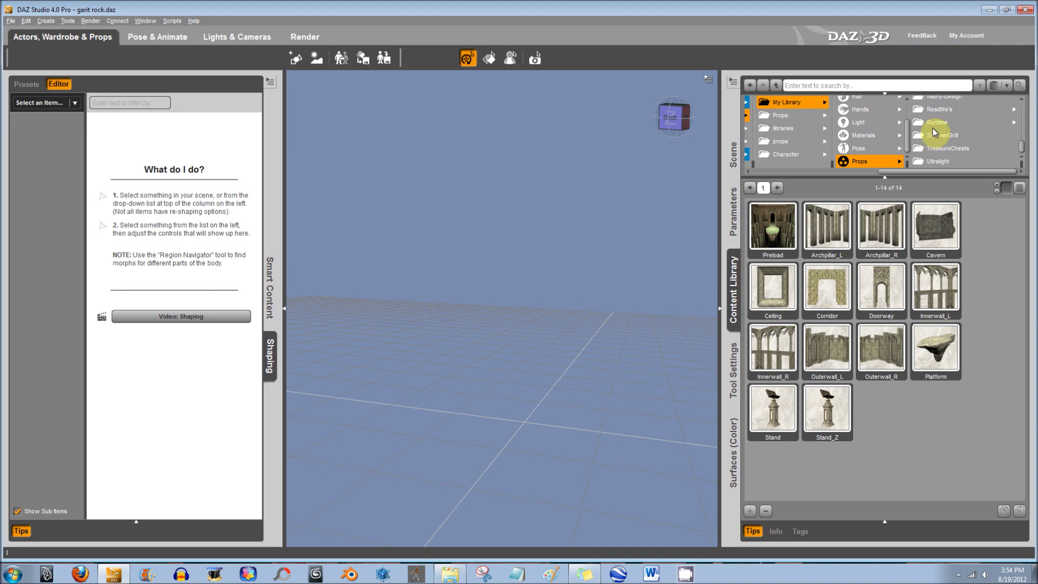
{"action": "left_click", "coordinate": [933, 128]}
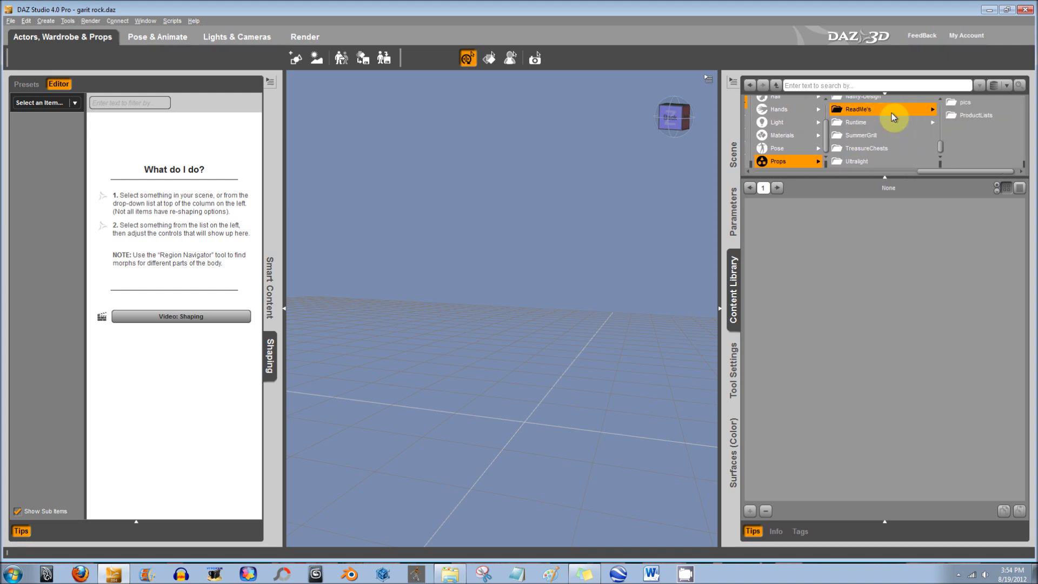
{"action": "scroll", "coordinate": [895, 120], "scroll_direction": "up", "scroll_amount": 5}
{"action": "scroll", "coordinate": [891, 120], "scroll_direction": "up", "scroll_amount": 8}
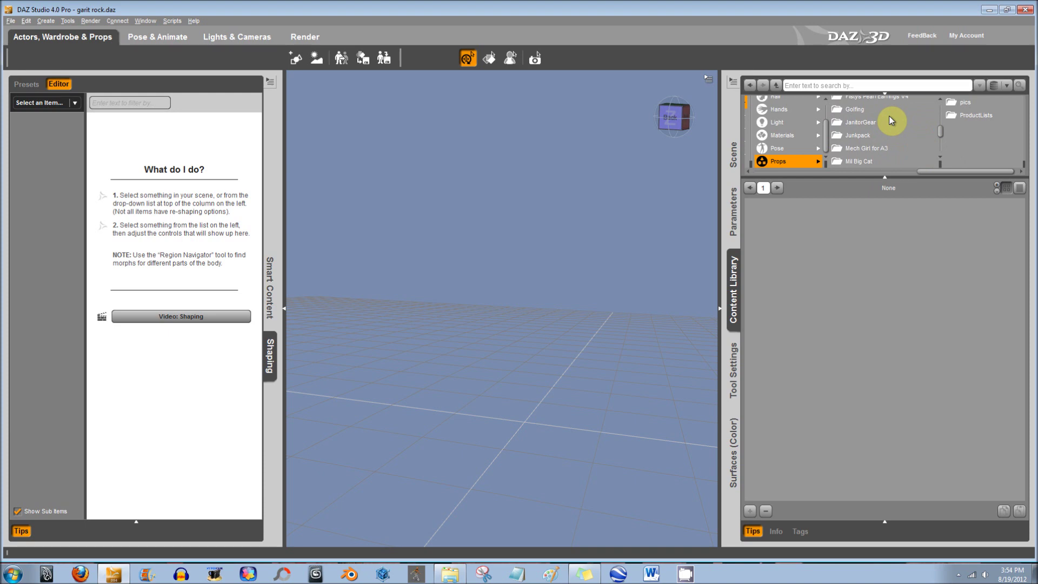
{"action": "scroll", "coordinate": [891, 120], "scroll_direction": "up", "scroll_amount": 1}
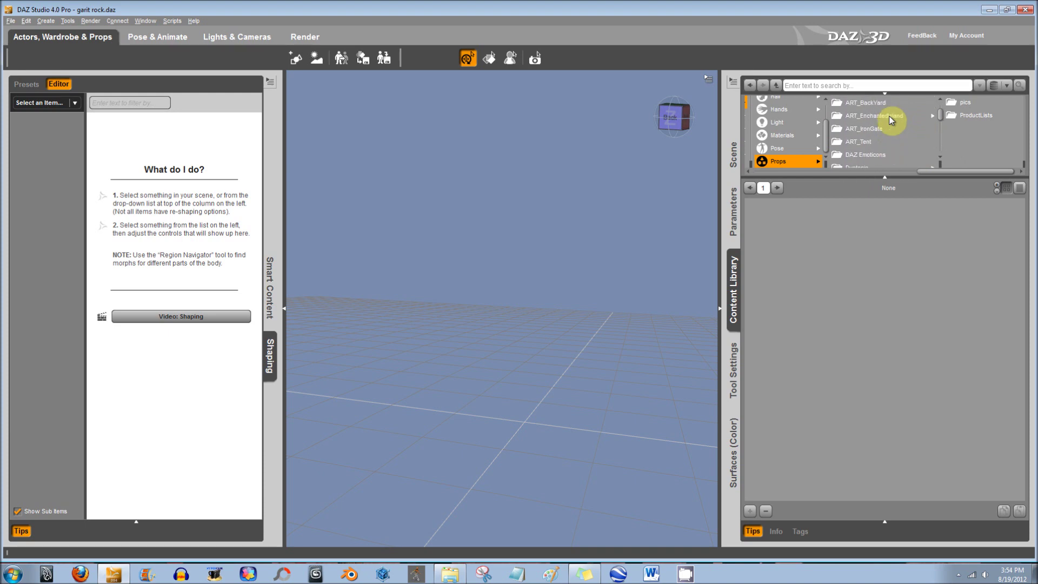
- Load the +AFullStatue prop from the Instances folder of ART_EnchantedIsland into the scene
{"action": "left_click", "coordinate": [881, 139]}
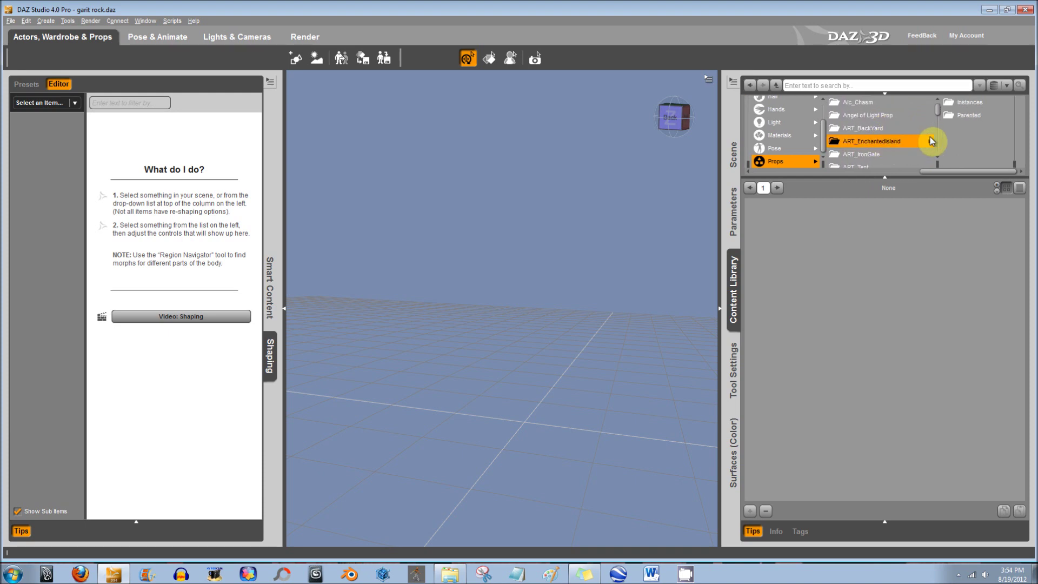
{"action": "left_click", "coordinate": [959, 103]}
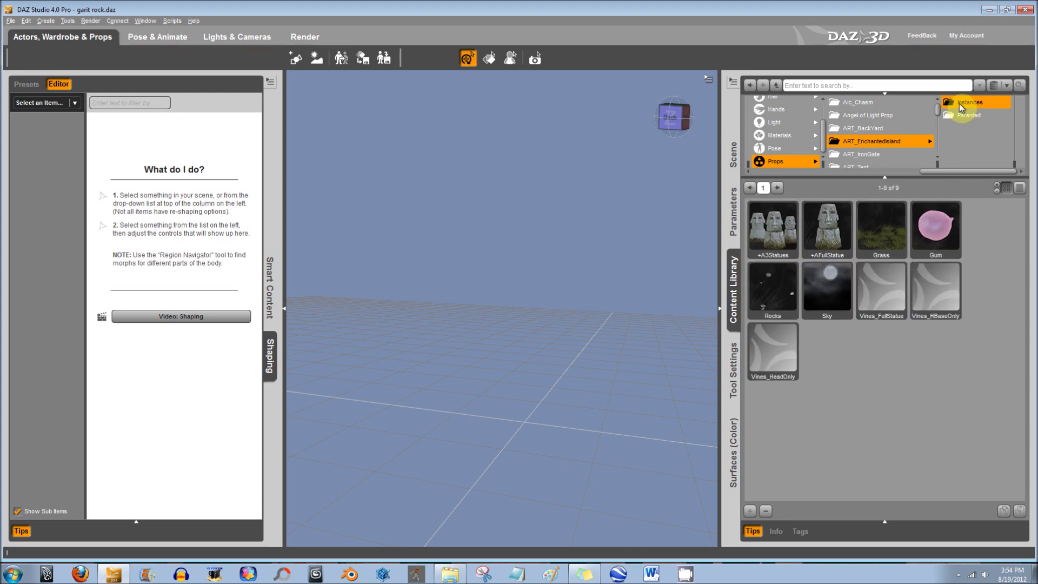
{"action": "double_click", "coordinate": [825, 228]}
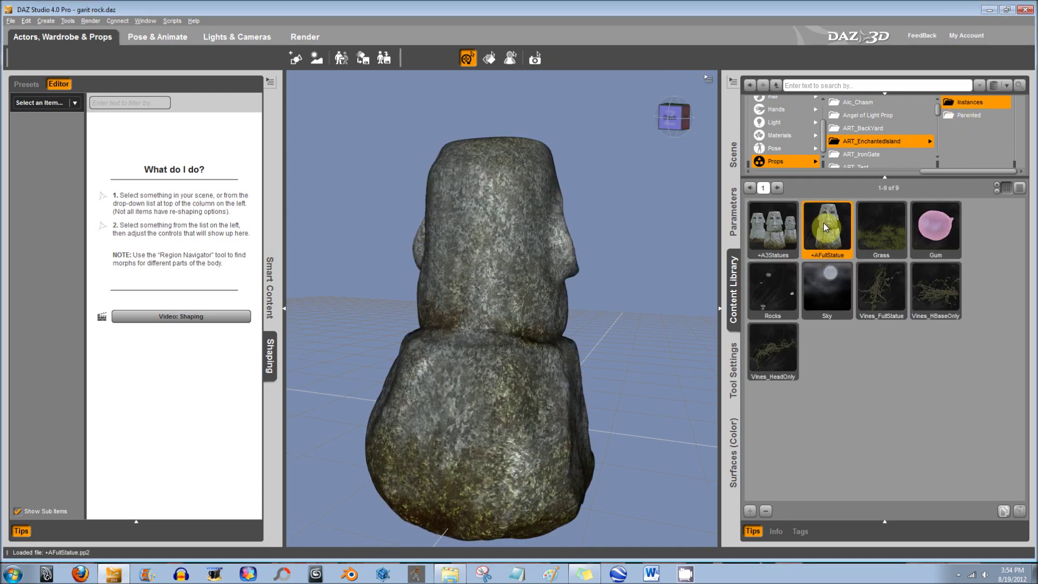
- Enlarge the viewport by collapsing the Shaping pane and inspect the statue's mesh from the front in Lit Wireframe display
{"action": "left_click", "coordinate": [283, 309]}
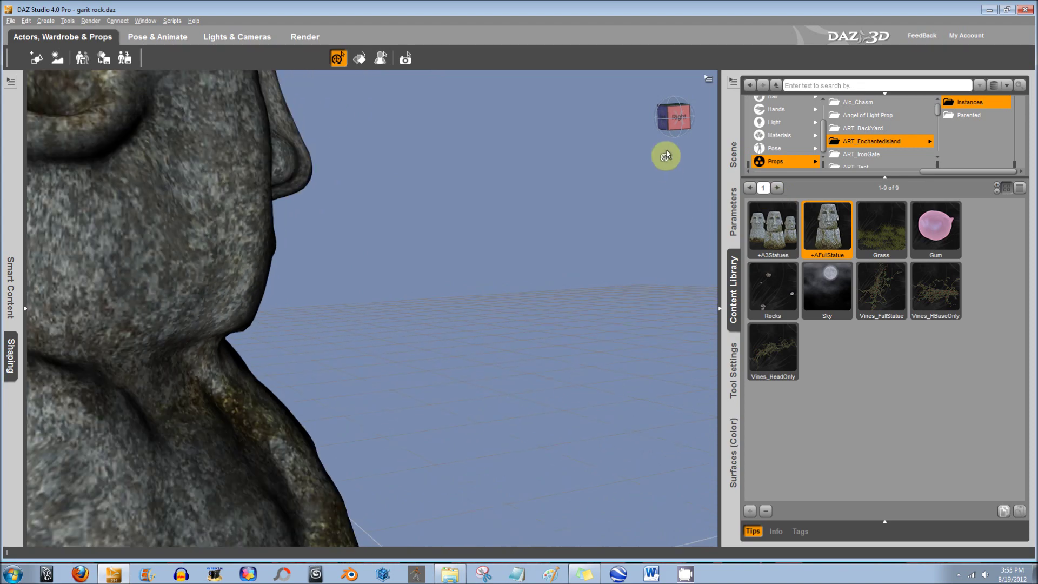
{"action": "mouse_move", "coordinate": [679, 83]}
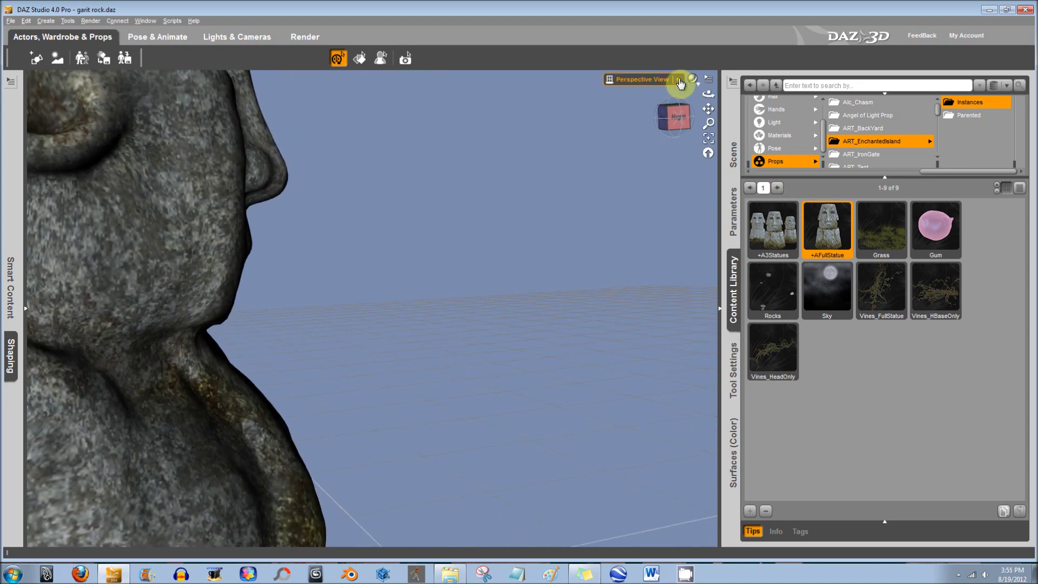
{"action": "left_click", "coordinate": [693, 79]}
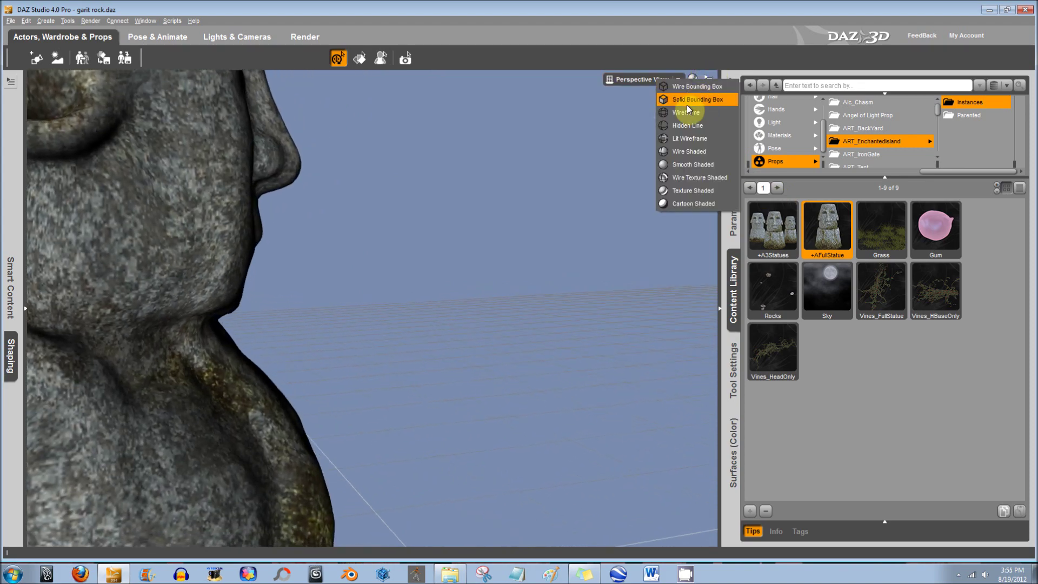
{"action": "left_click", "coordinate": [684, 138]}
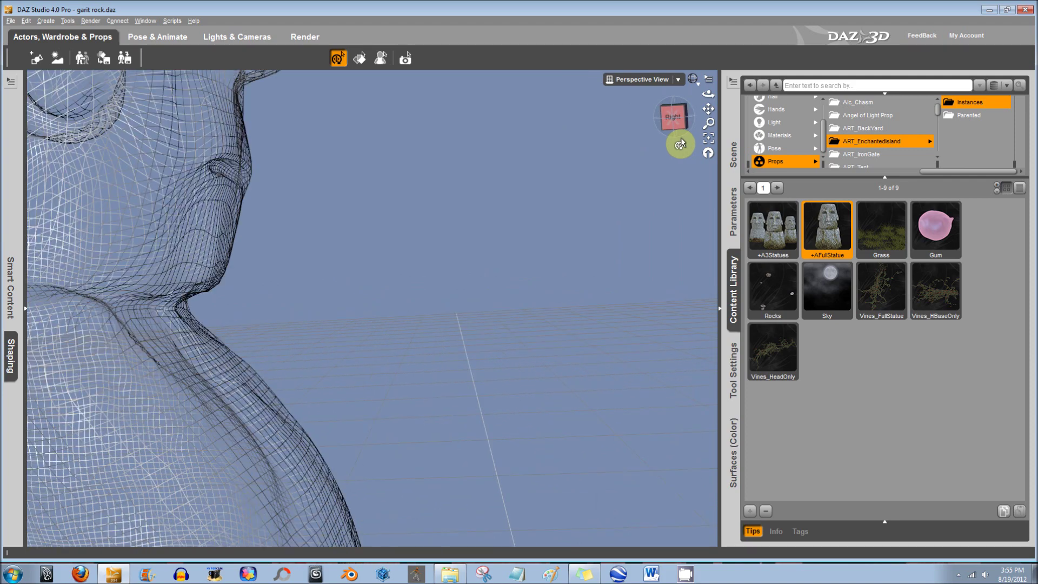
{"action": "left_click_drag", "start_coordinate": [681, 143], "coordinate": [681, 143]}
- Set the viewport display of the statue to Texture Shaded
{"action": "left_click", "coordinate": [693, 96]}
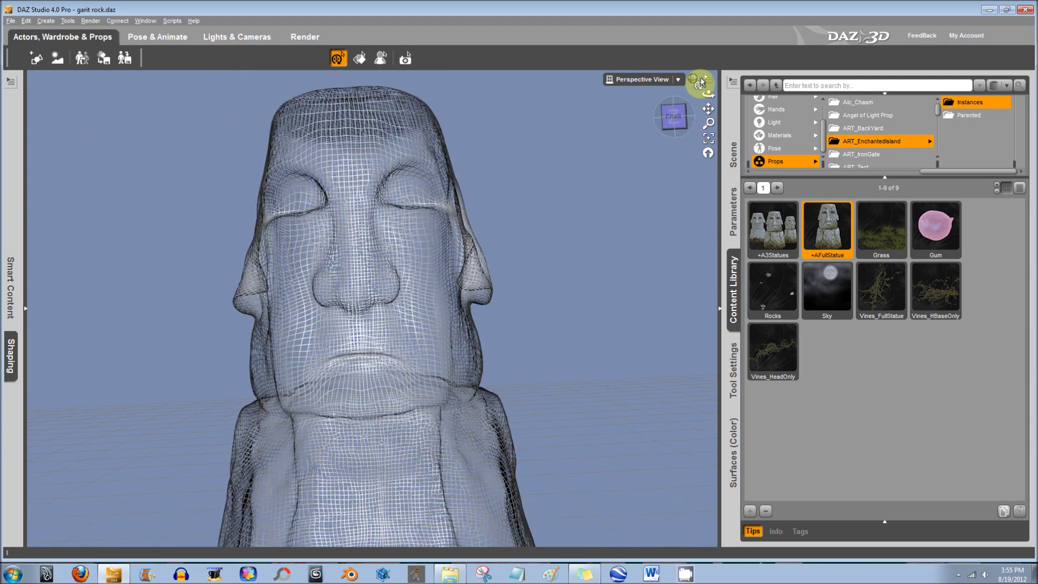
{"action": "left_click", "coordinate": [702, 84]}
{"action": "left_click", "coordinate": [702, 191]}
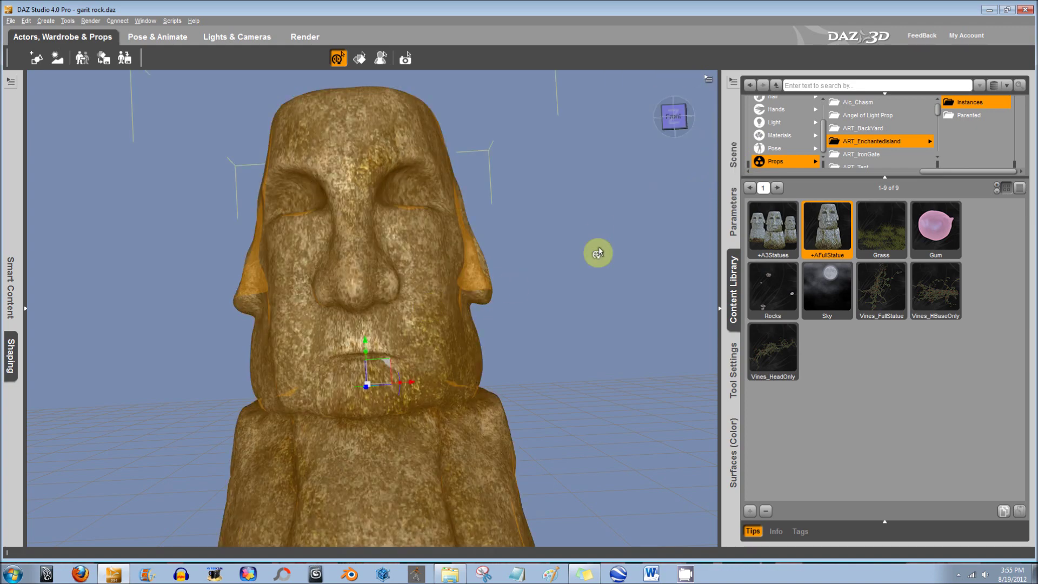
- Adjust the selected statue's morphs: Angry2 to -10.3%, BlowGum to -40.9%, Friendly to 56.7%, Surprised to 16.2% and Large to -23.7%
{"action": "left_click", "coordinate": [741, 226]}
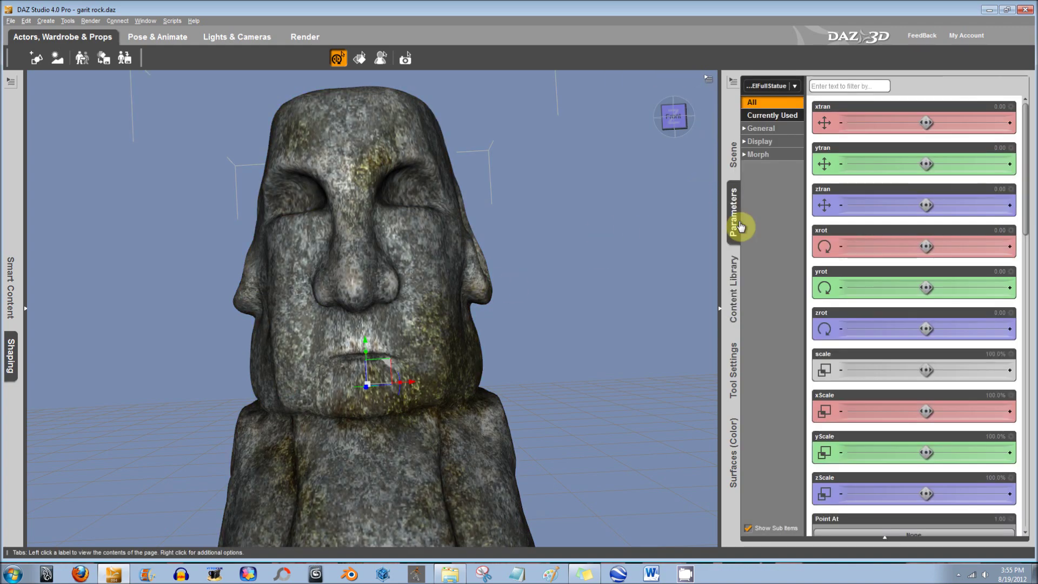
{"action": "left_click", "coordinate": [760, 161]}
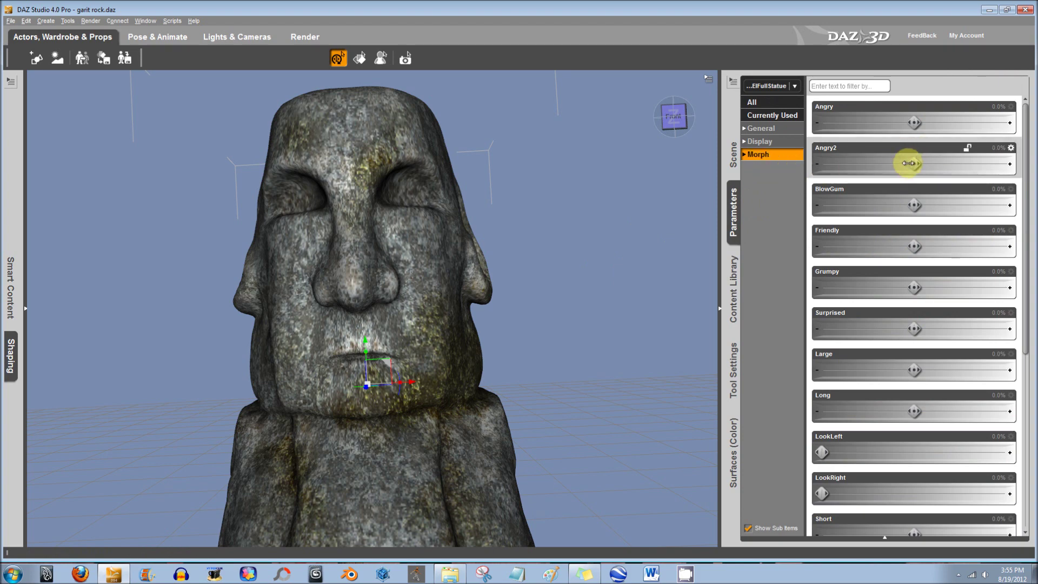
{"action": "left_click_drag", "start_coordinate": [908, 163], "coordinate": [510, 267]}
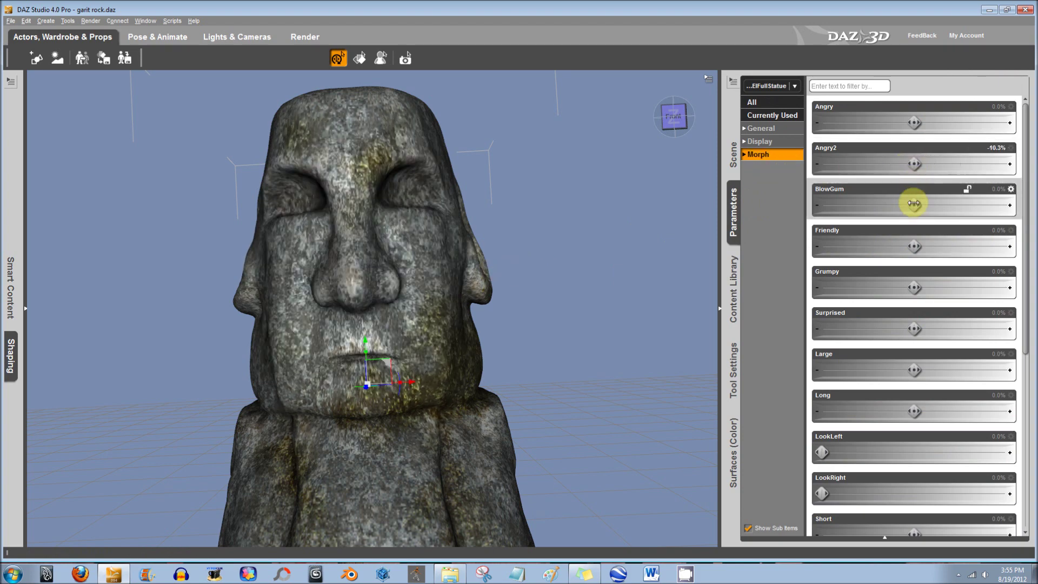
{"action": "left_click_drag", "start_coordinate": [914, 204], "coordinate": [503, 272]}
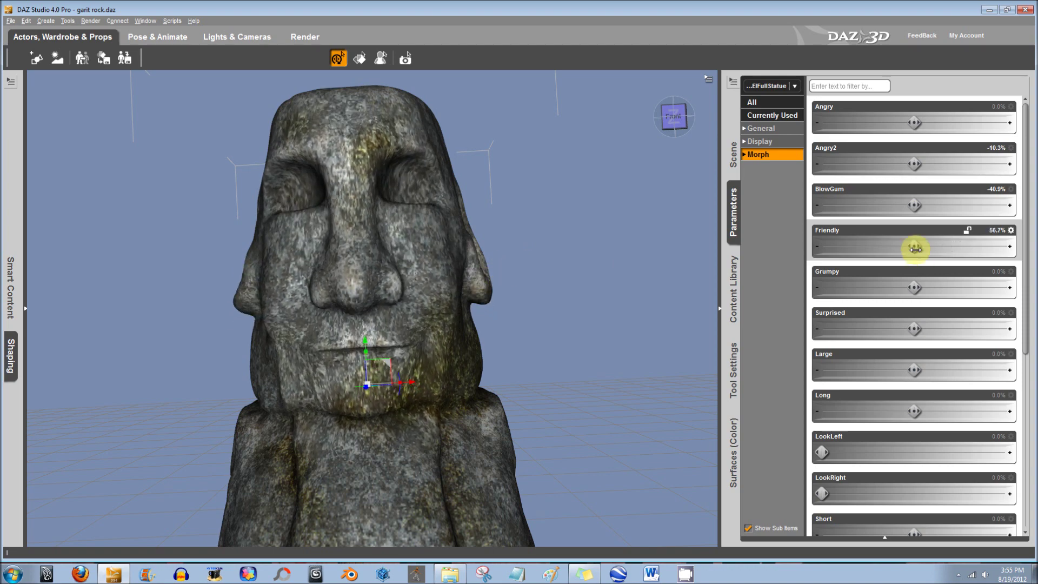
{"action": "left_click_drag", "start_coordinate": [915, 329], "coordinate": [511, 269]}
{"action": "left_click_drag", "start_coordinate": [915, 368], "coordinate": [510, 271]}
{"action": "scroll", "coordinate": [917, 368], "scroll_direction": "down", "scroll_amount": 4}
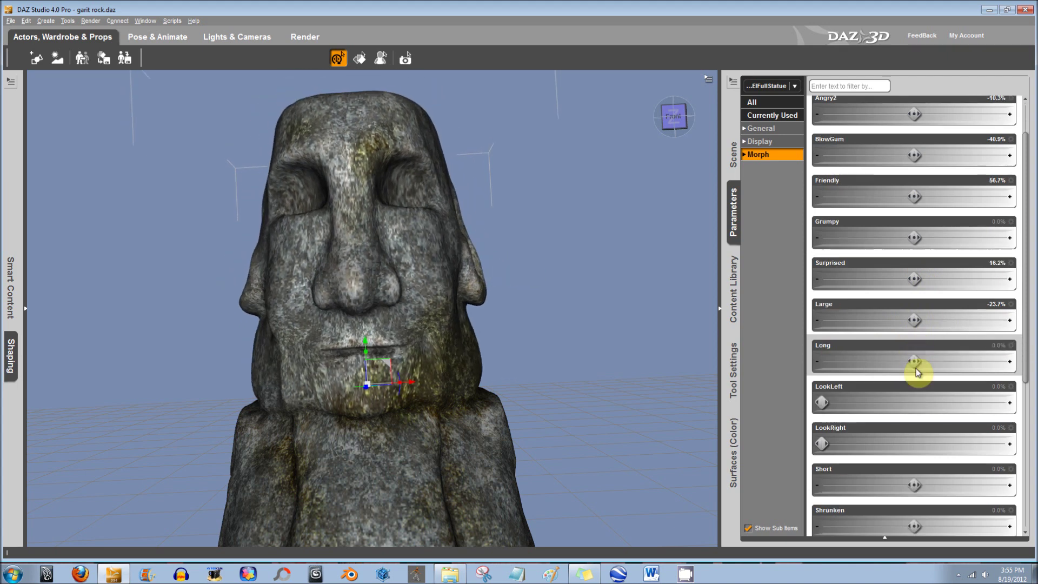
{"action": "scroll", "coordinate": [916, 368], "scroll_direction": "down", "scroll_amount": 3}
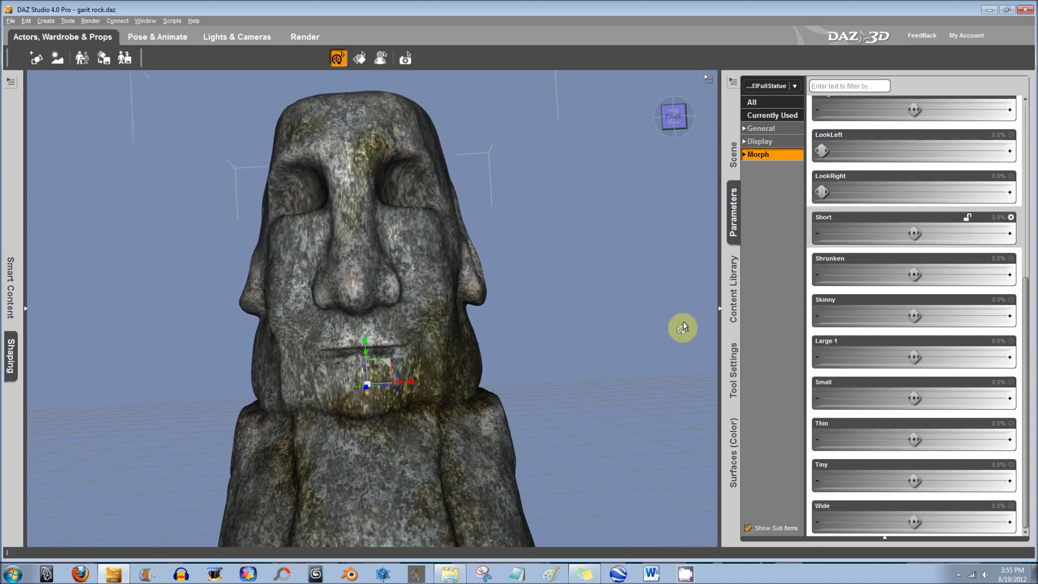